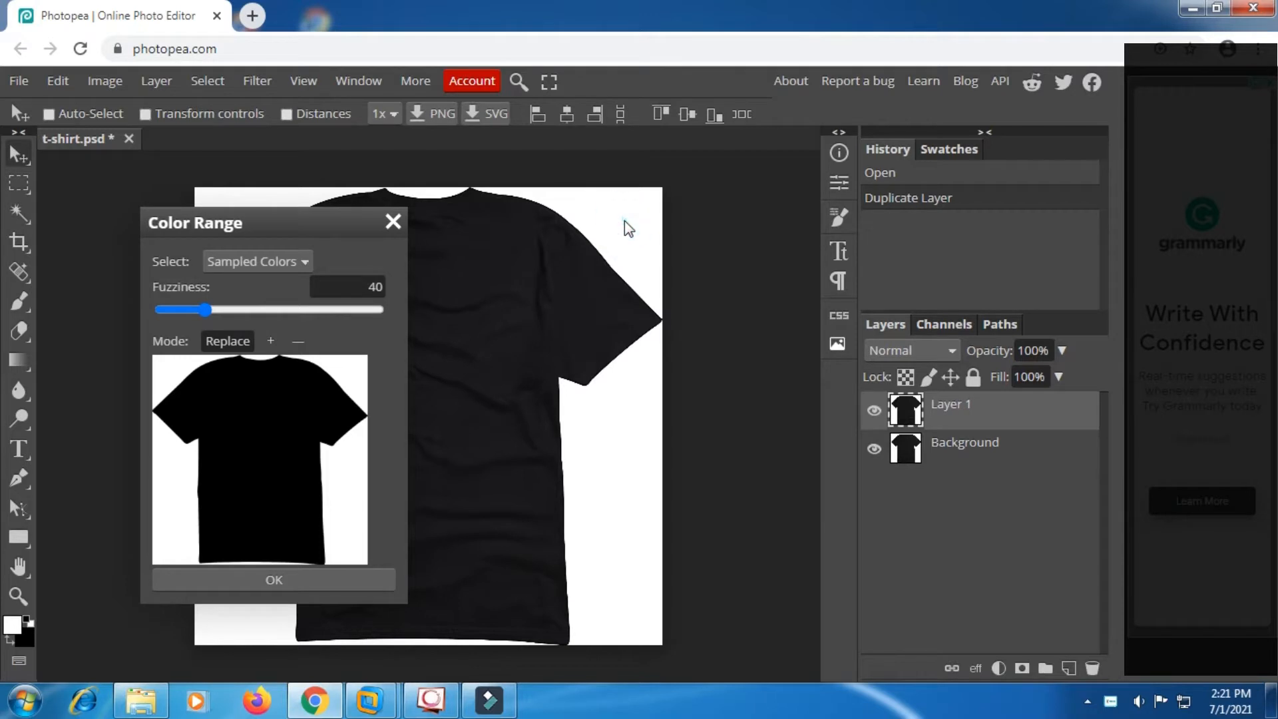
Select the white background of Layer 1 by Color Range with fuzziness 40 and invert the selection to the shirt
left_click(293, 576)
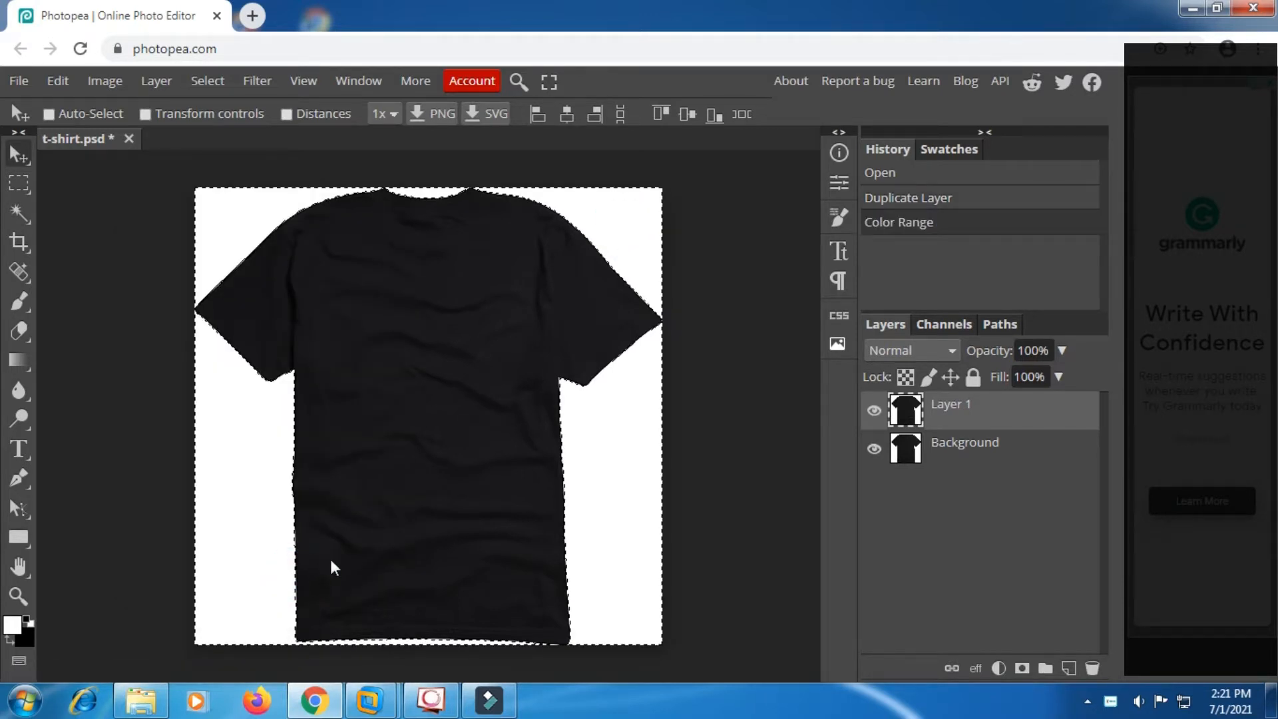
left_click(208, 80)
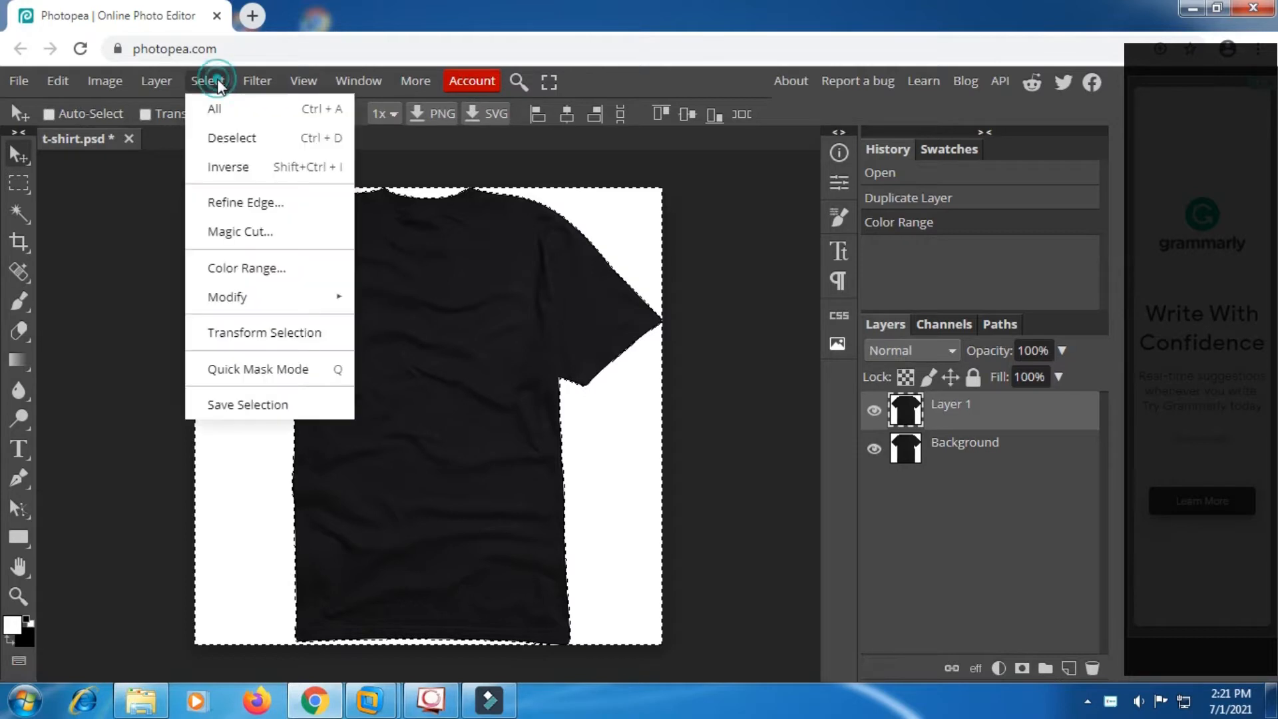
left_click(211, 169)
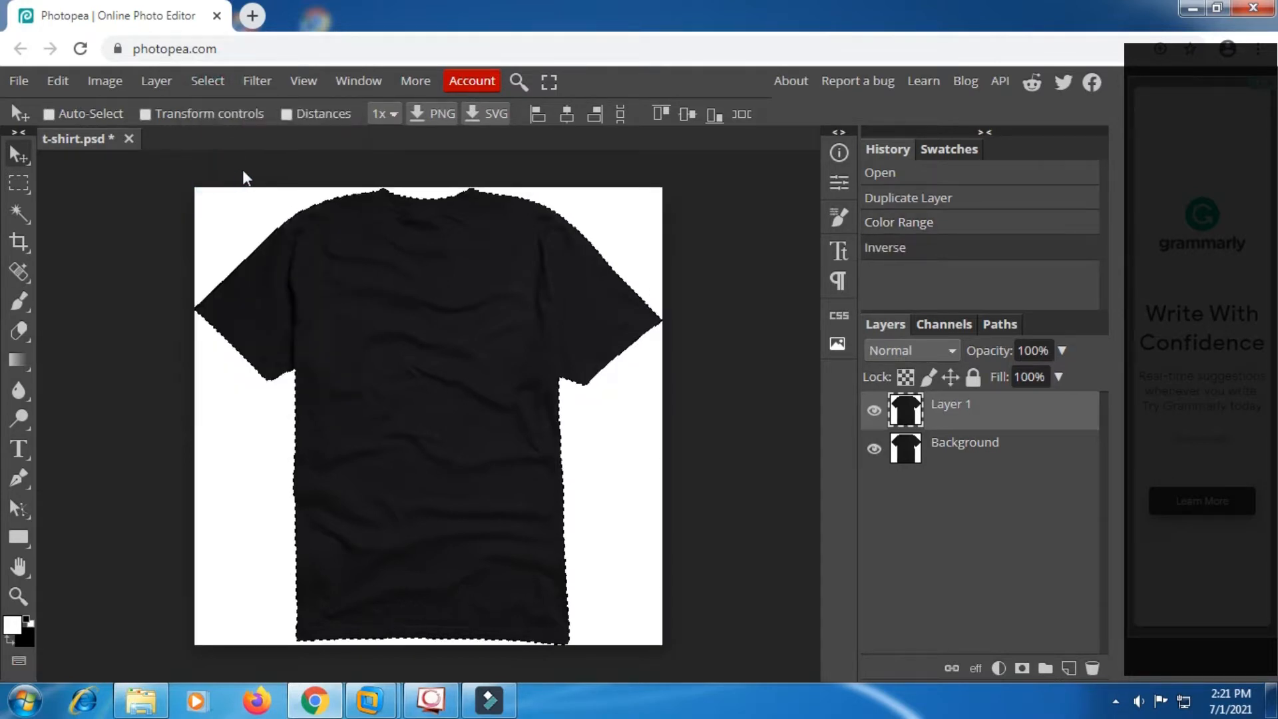
Add a raster mask to Layer 1 from the selection and check the cutout by briefly hiding the Background layer
left_click(1020, 666)
left_click(873, 449)
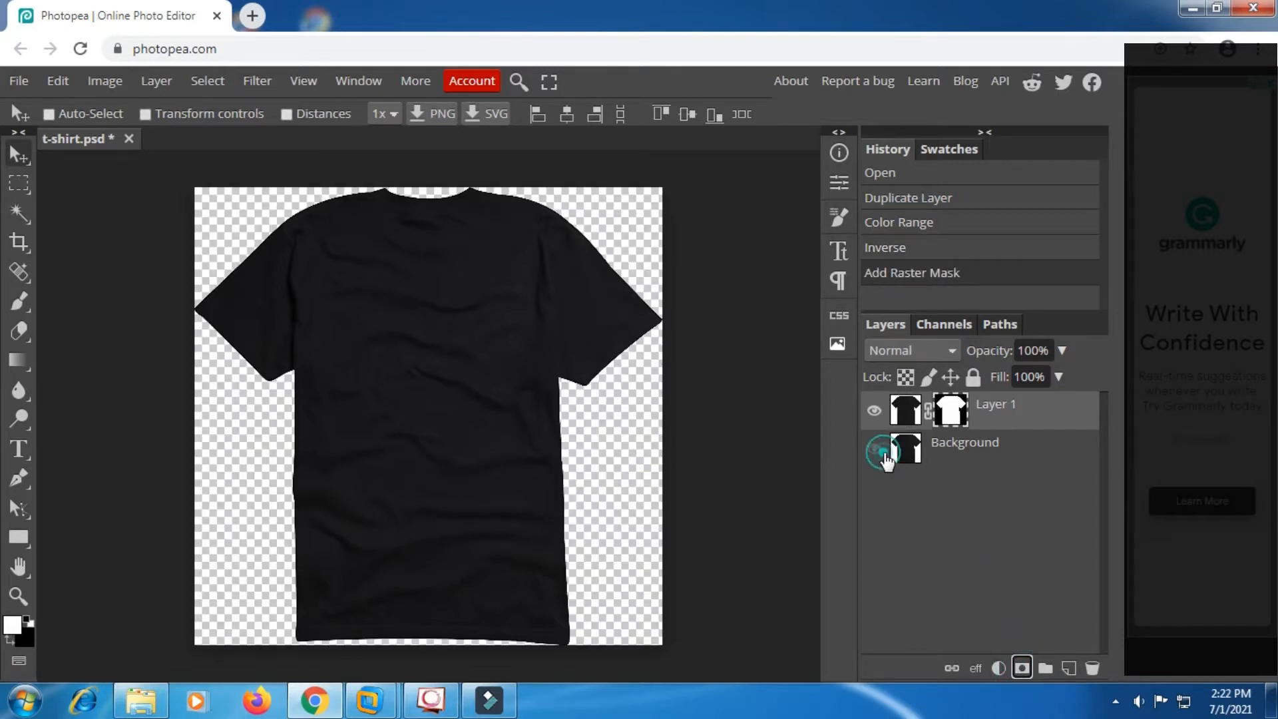
left_click(874, 449)
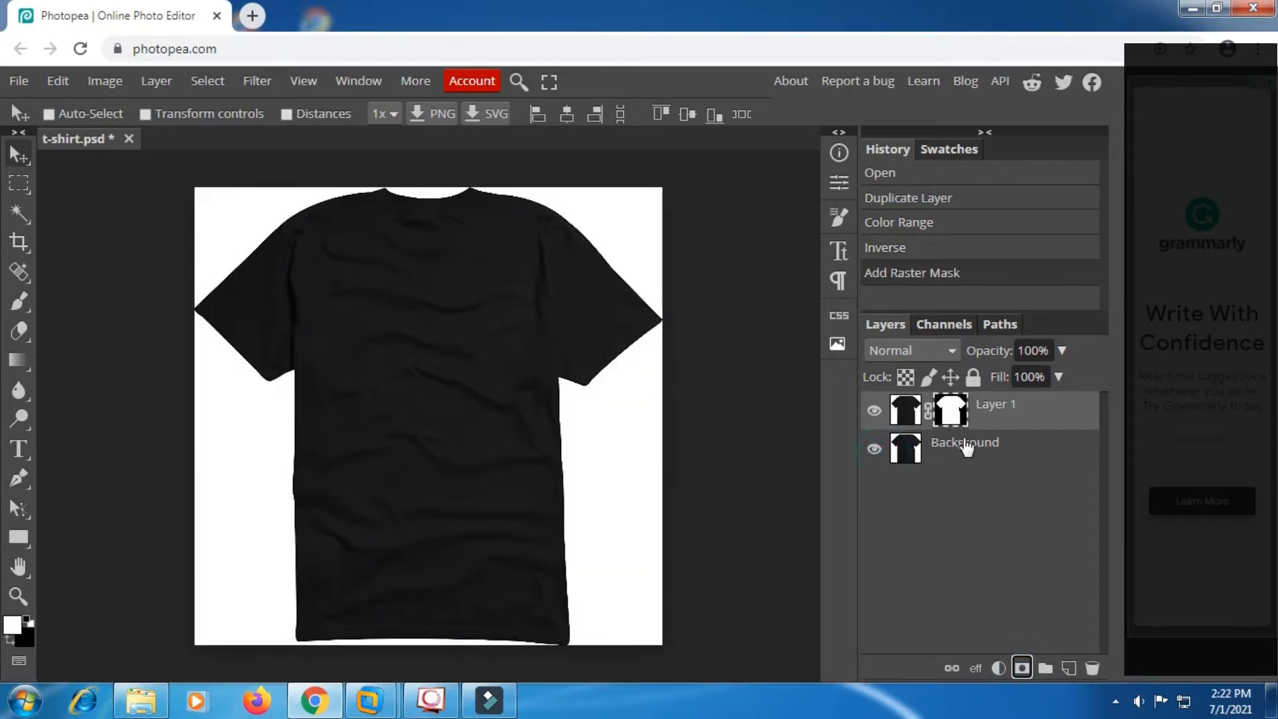
Duplicate the masked Layer 1 and hide the copy
right_click(1019, 418)
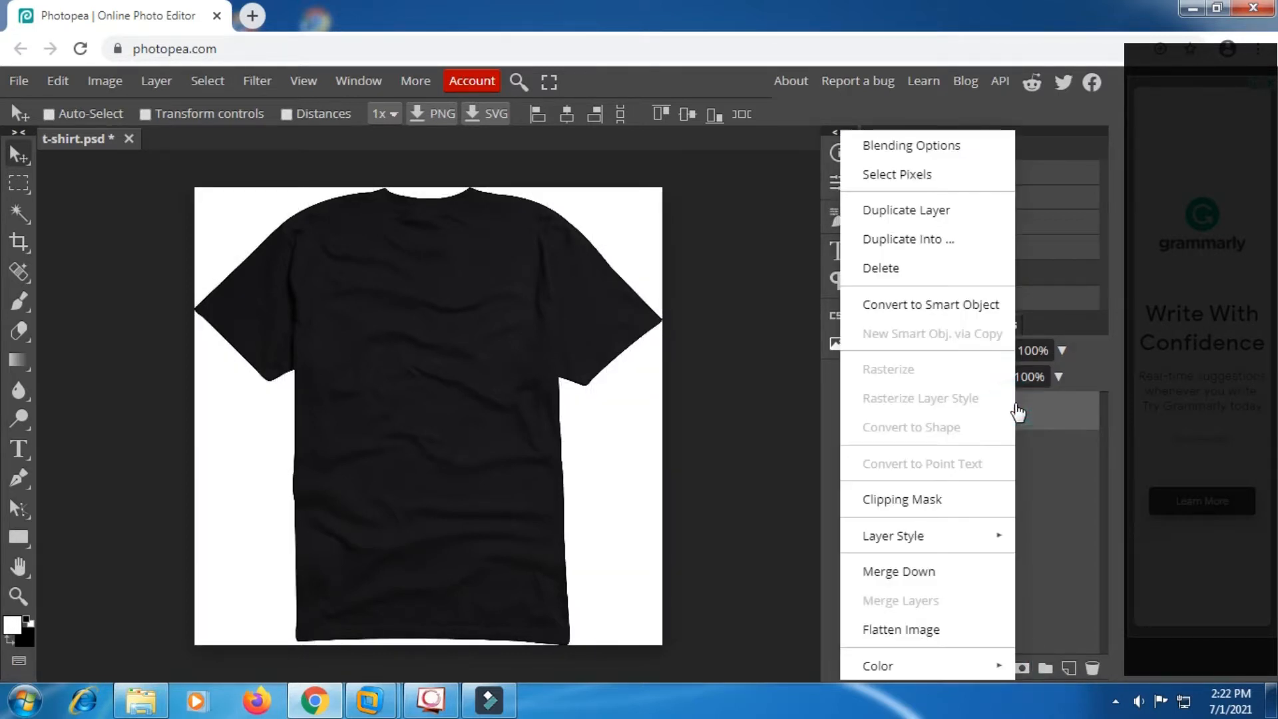
left_click(922, 211)
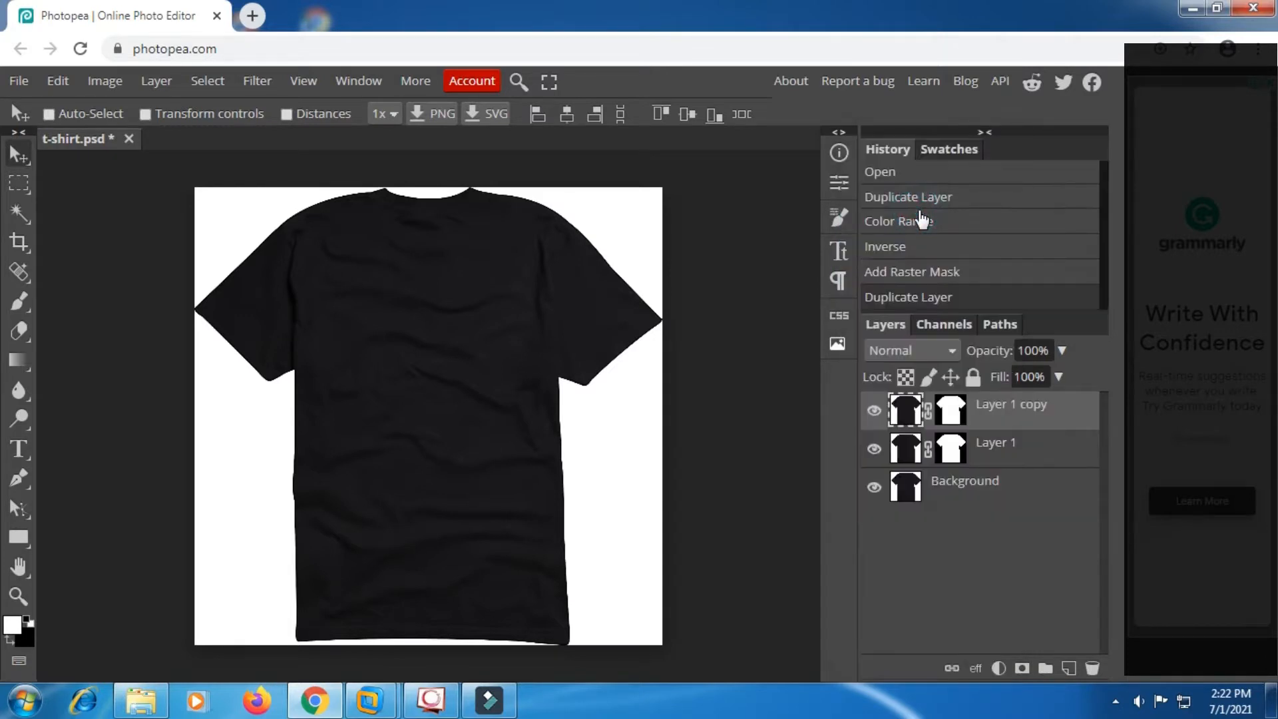
left_click(874, 410)
Add a blue 386a99 color fill layer directly above Layer 1 and clip it to the shirt with a clipping mask
left_click(996, 459)
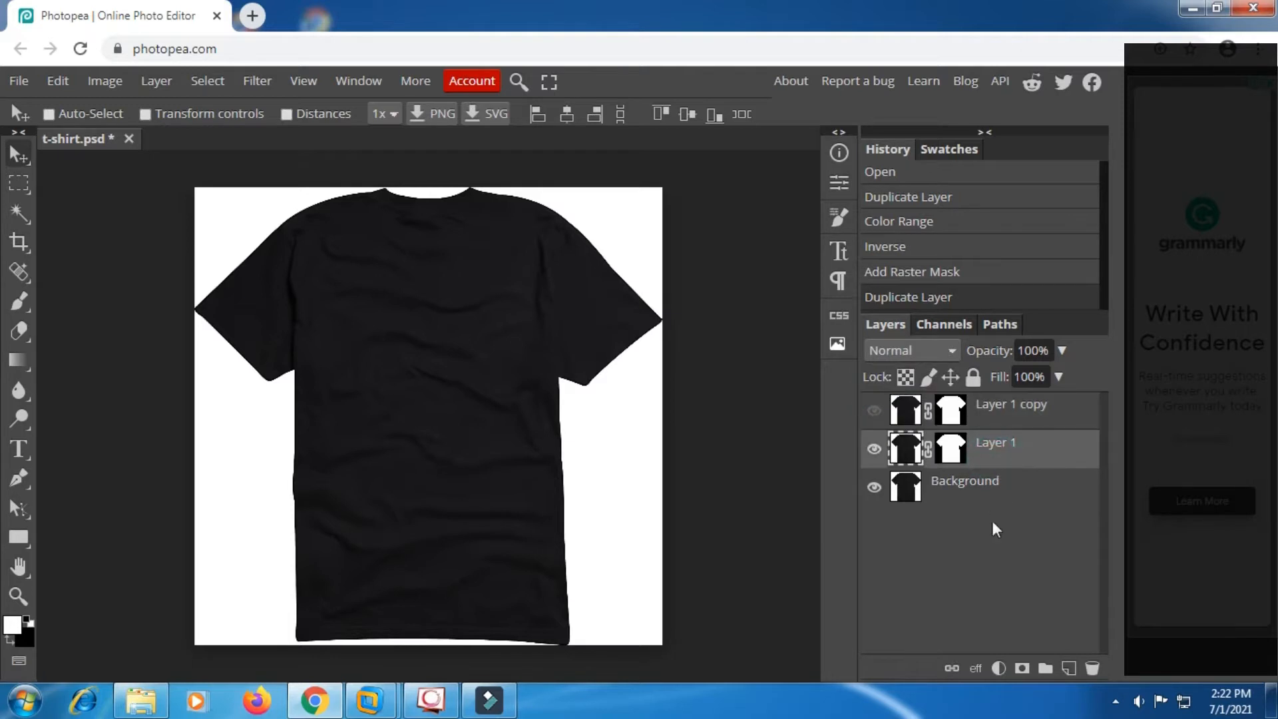
left_click(998, 667)
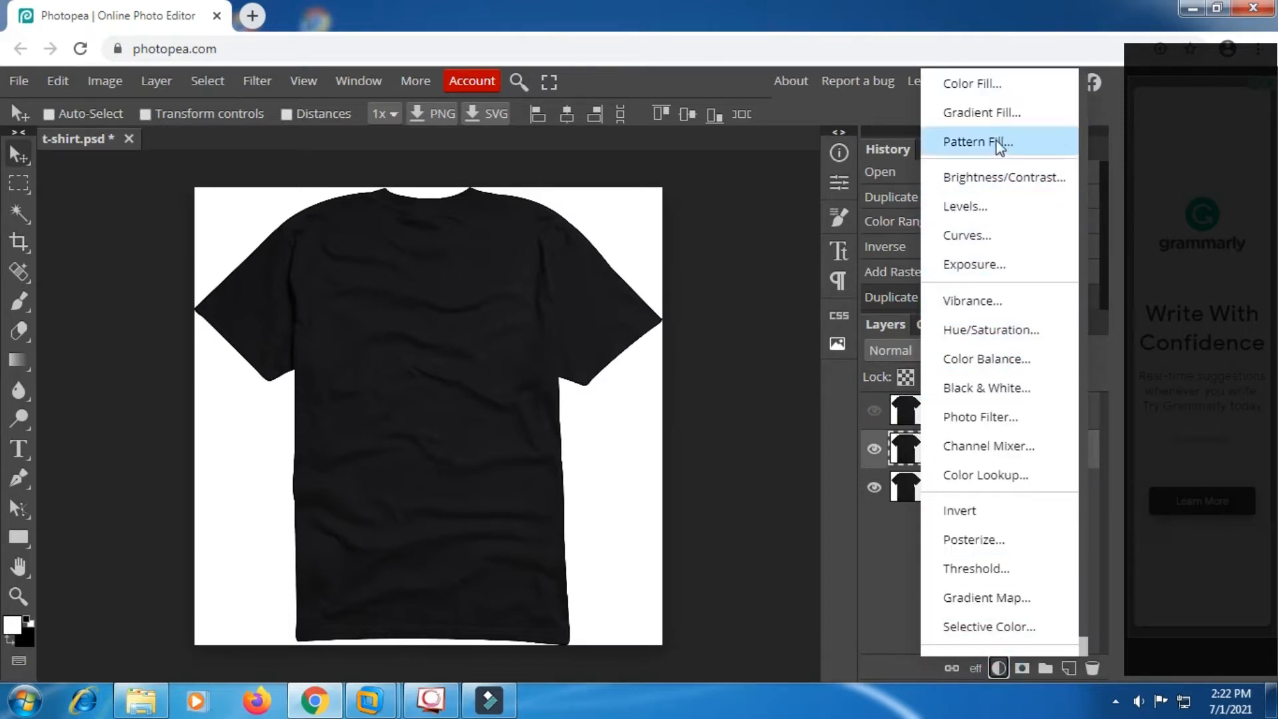
left_click(974, 85)
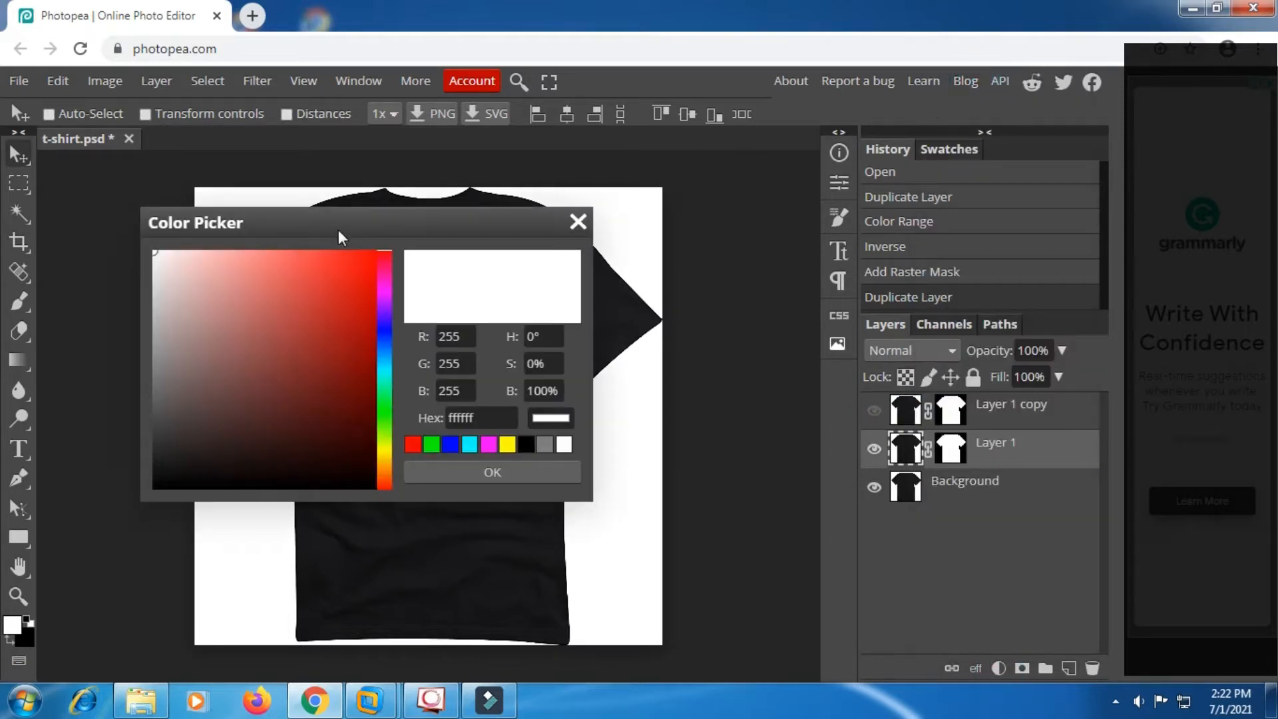
left_click_drag(353, 225, 738, 229)
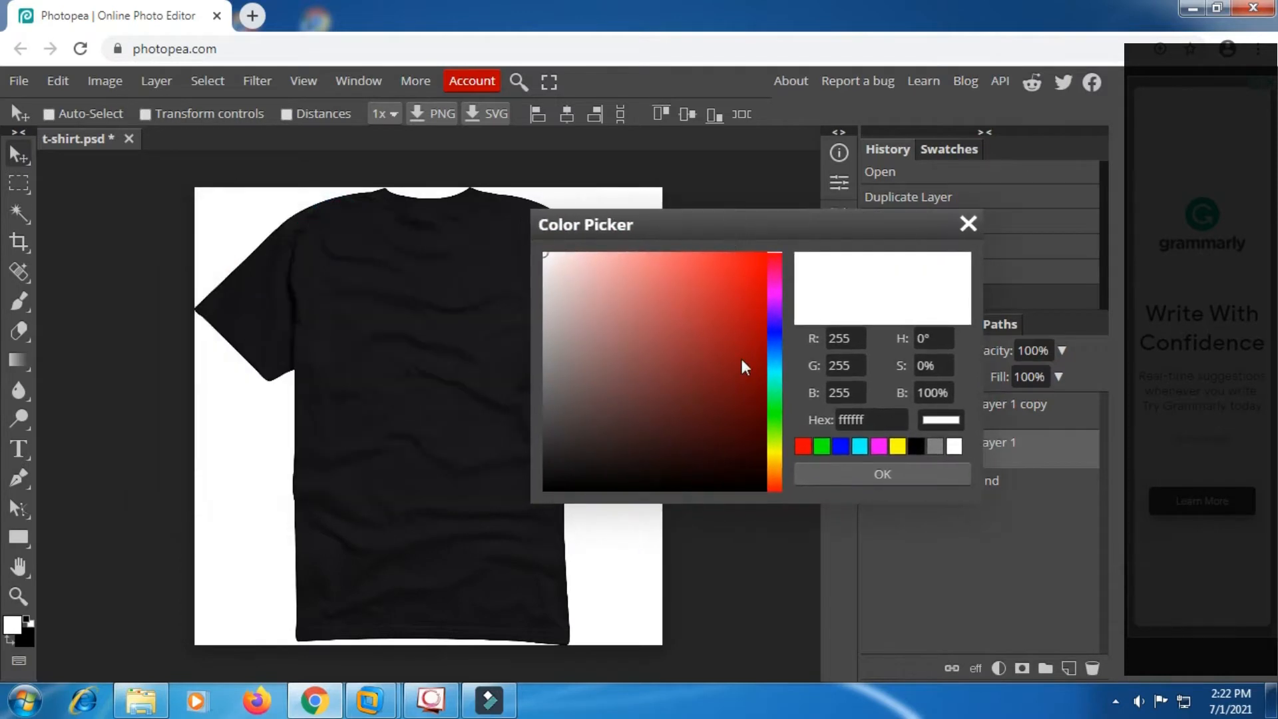
left_click(775, 352)
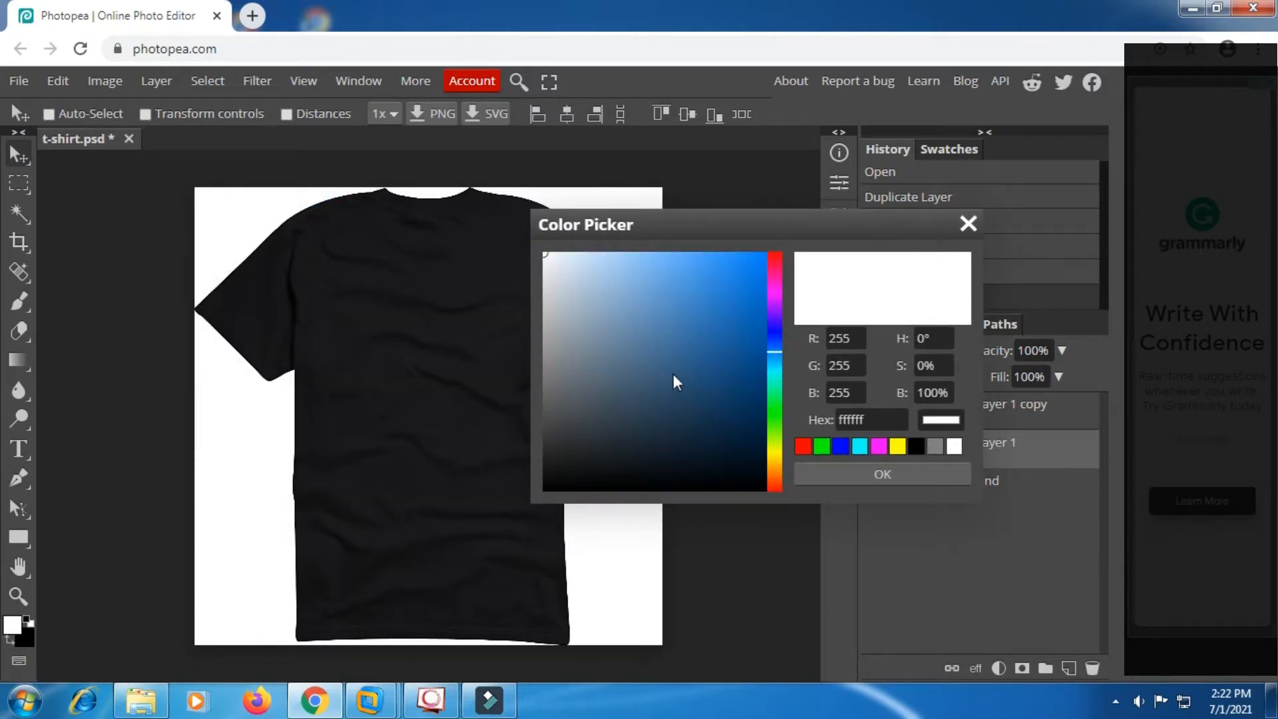
mouse_move(673, 375)
left_mouse_down()
mouse_move(684, 376)
mouse_move(684, 347)
left_mouse_up()
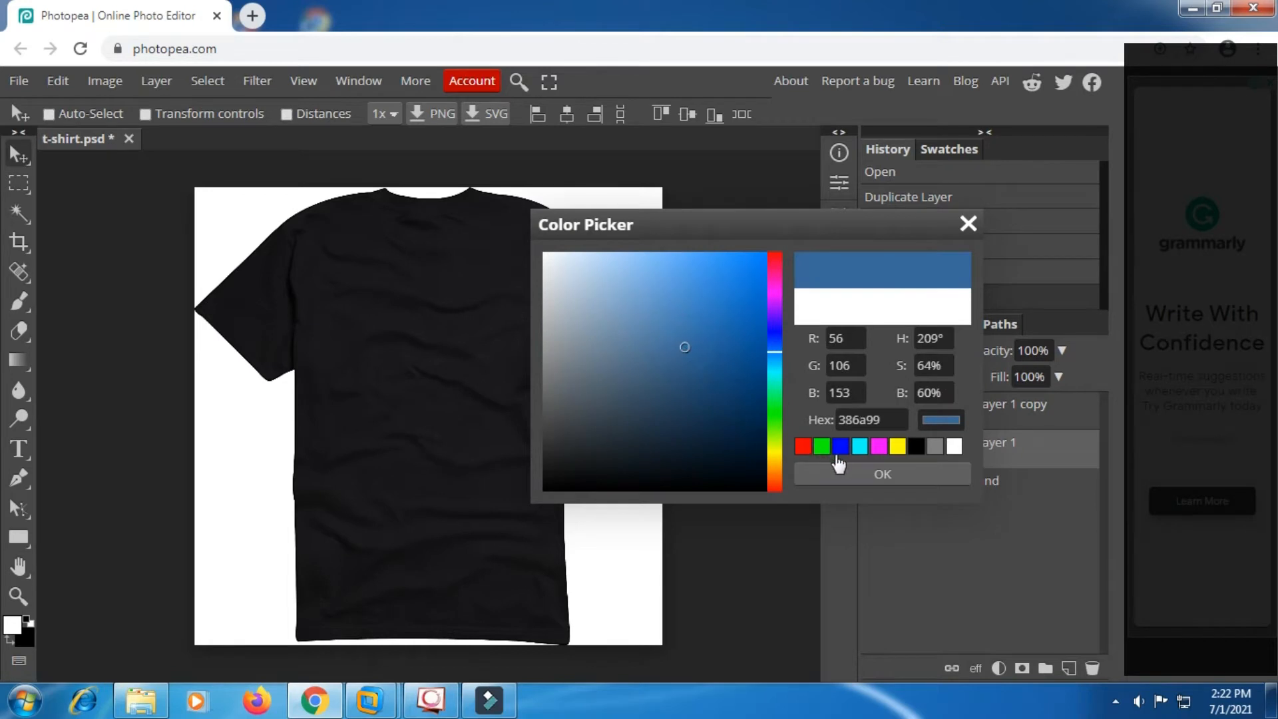
left_click(849, 474)
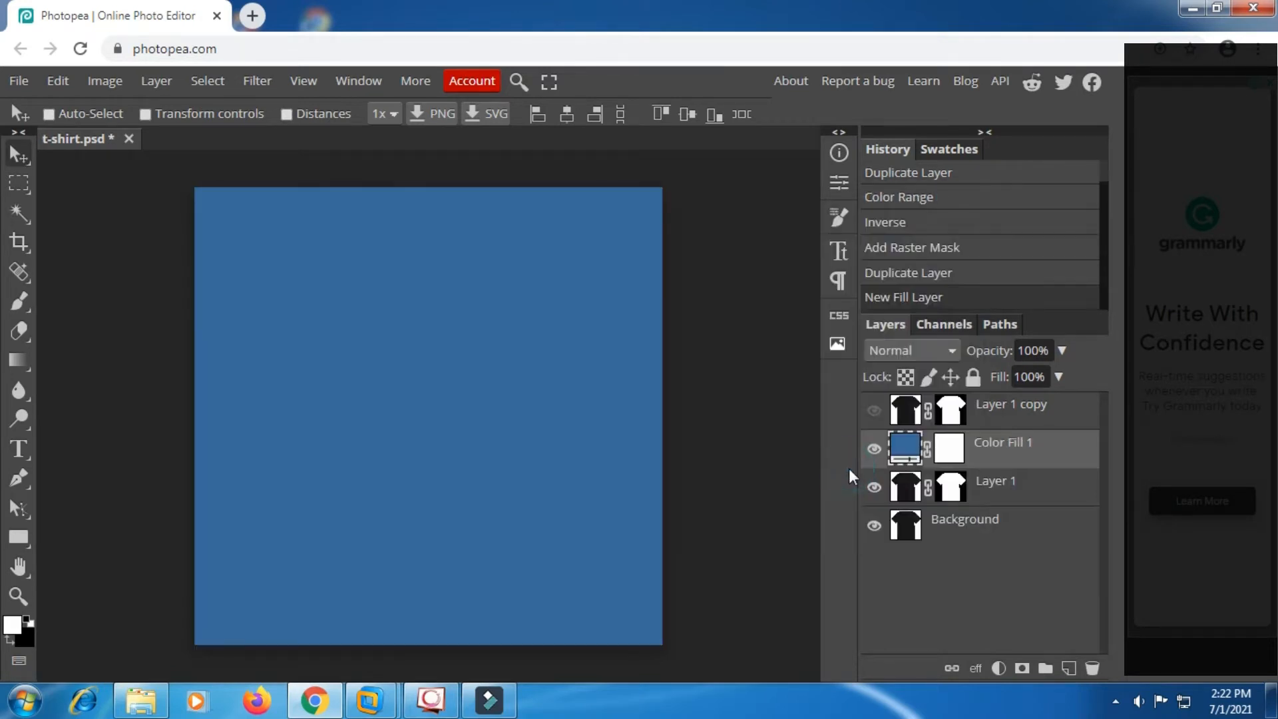
right_click(976, 444)
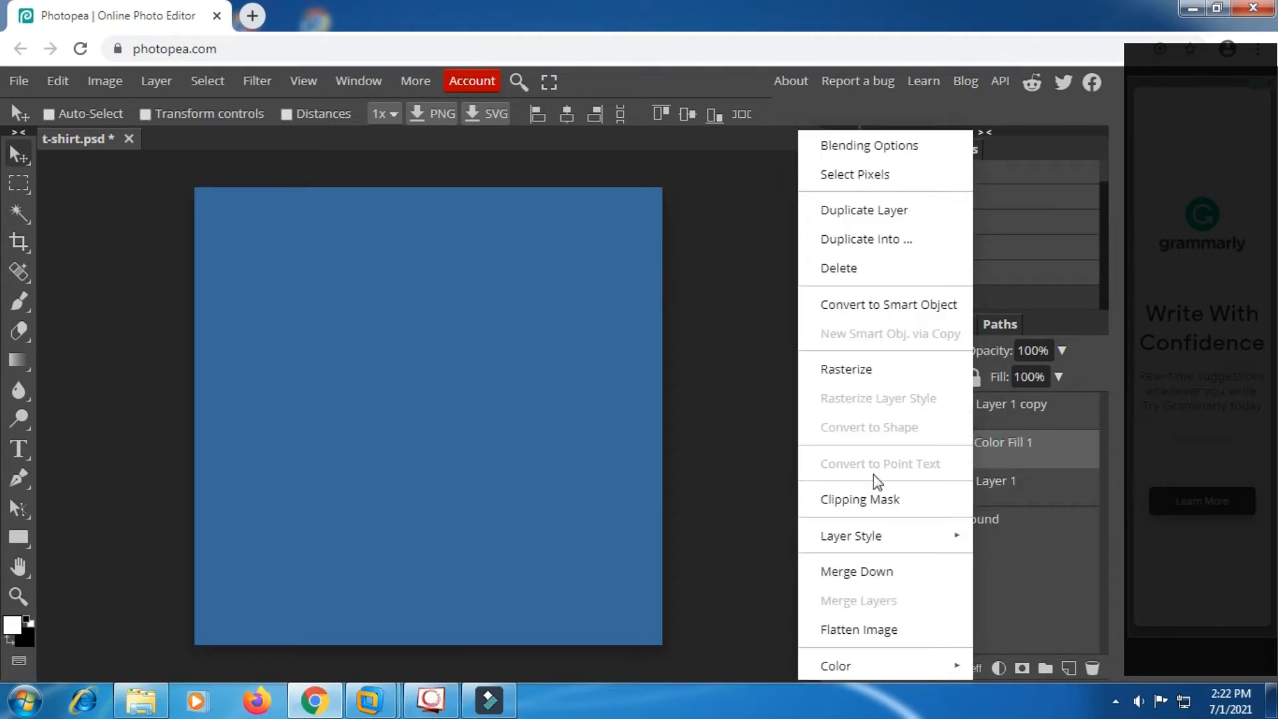
left_click(868, 496)
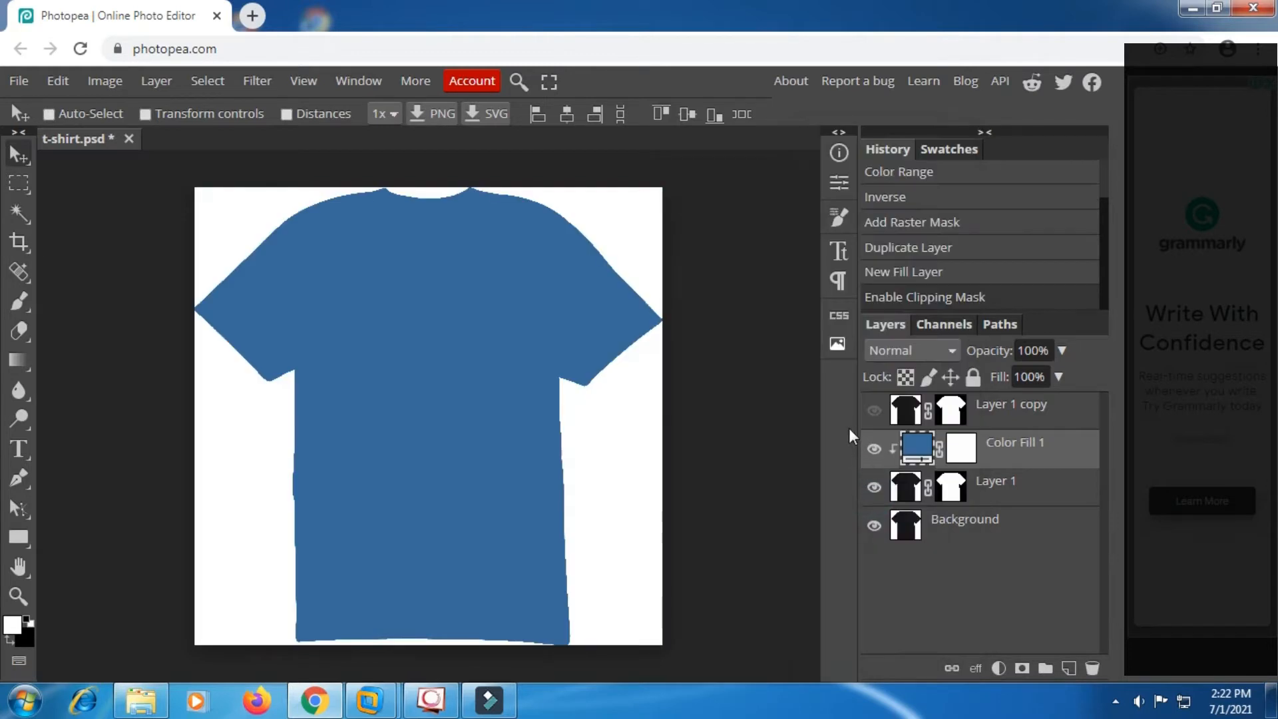
Show Layer 1 copy again and set its blend mode to Screen
left_click(873, 410)
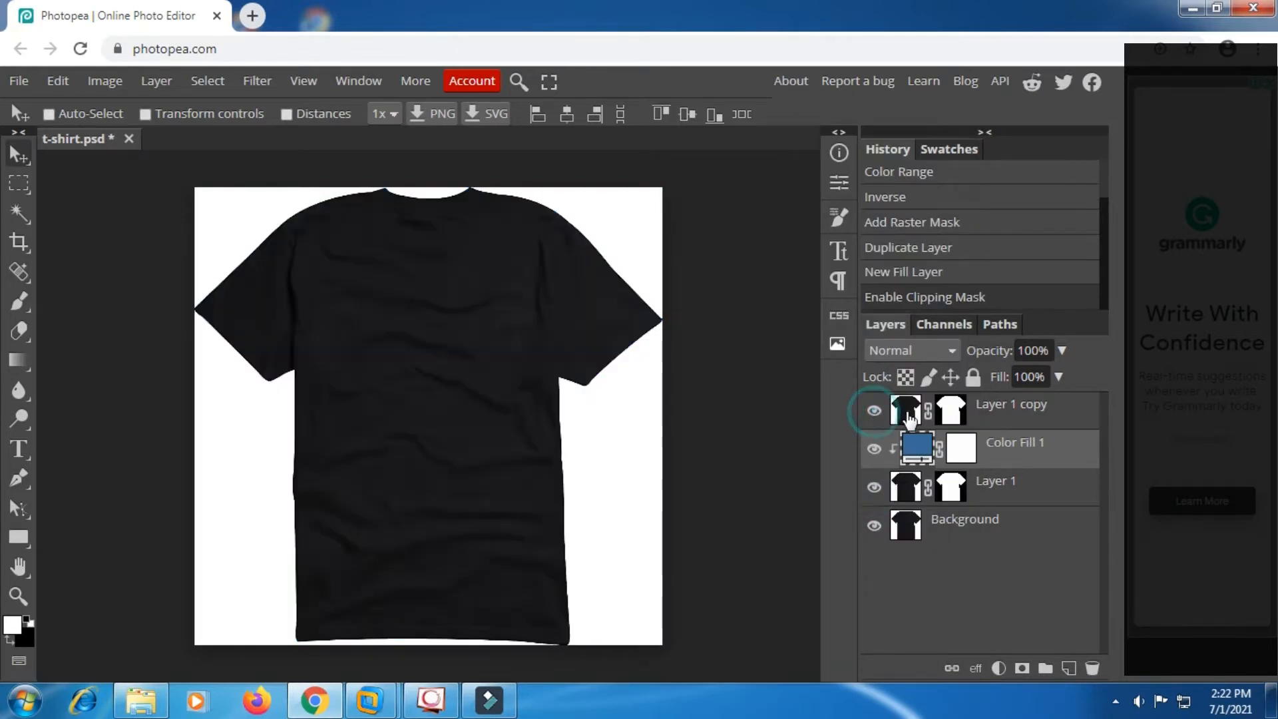
left_click(1021, 416)
left_click(953, 349)
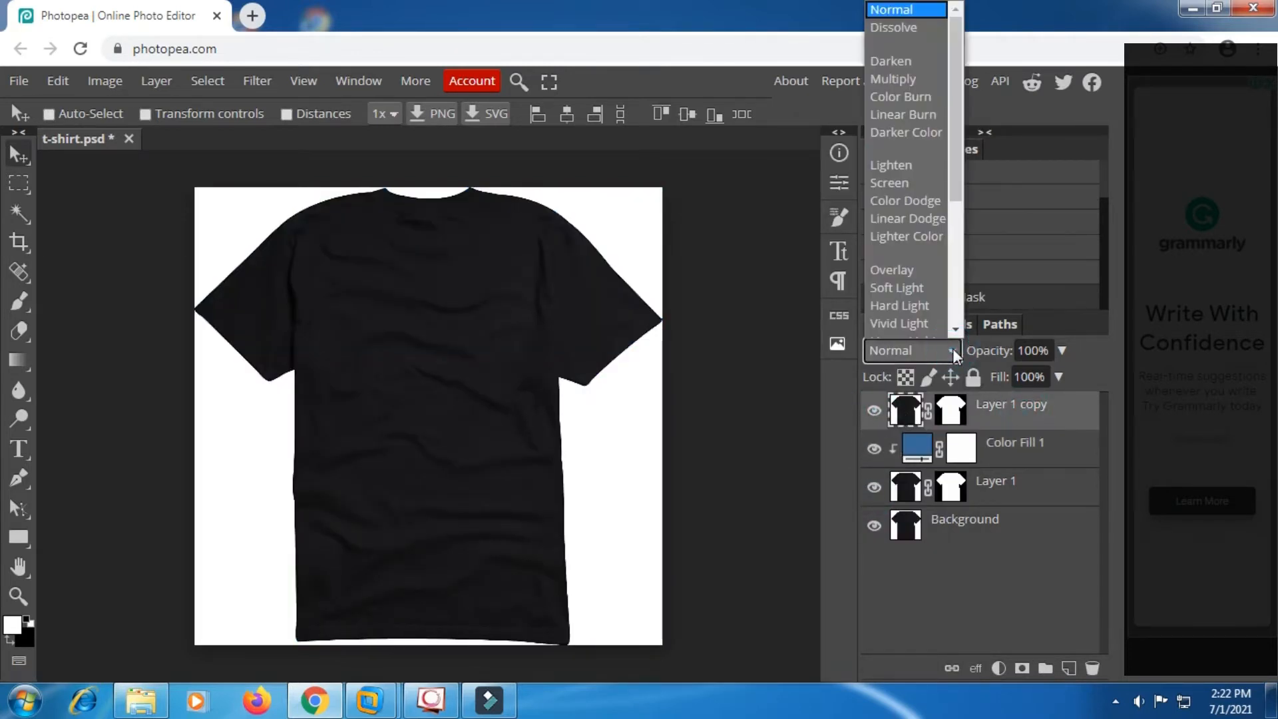
left_click(920, 185)
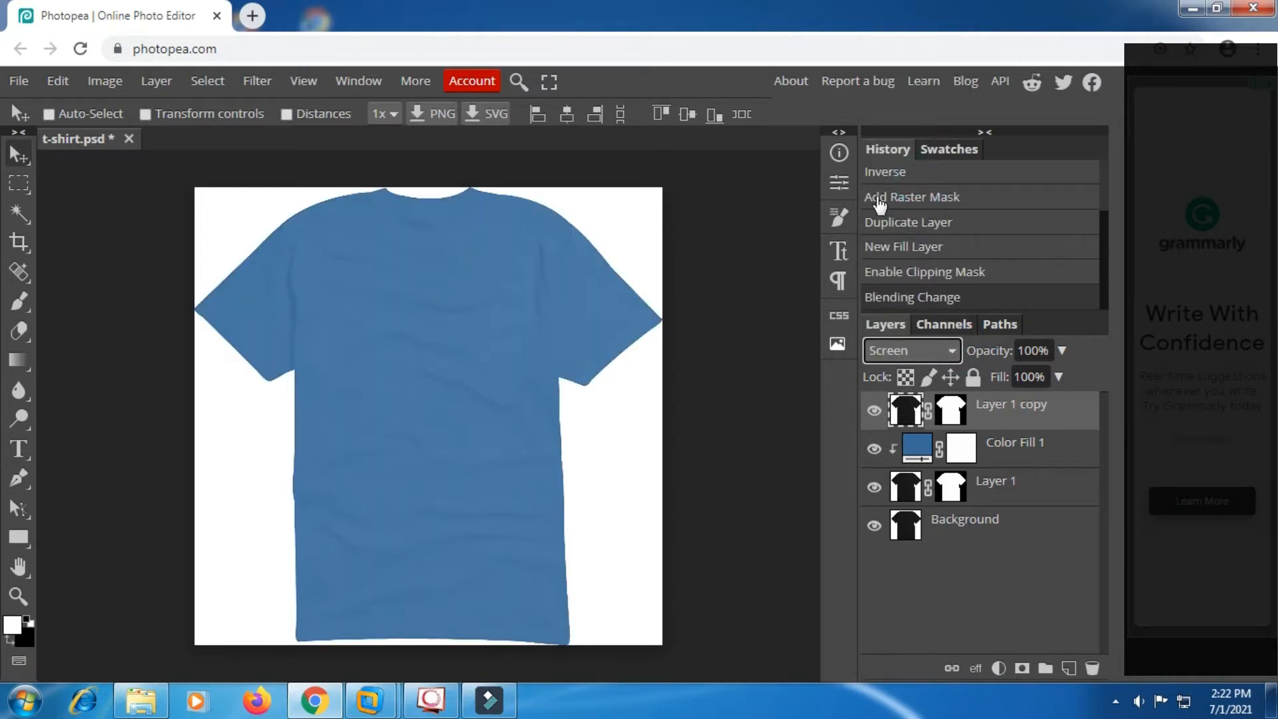
Try out the opacity of Layer 1 copy, ending at 100%
scroll(449, 380, "up", 2)
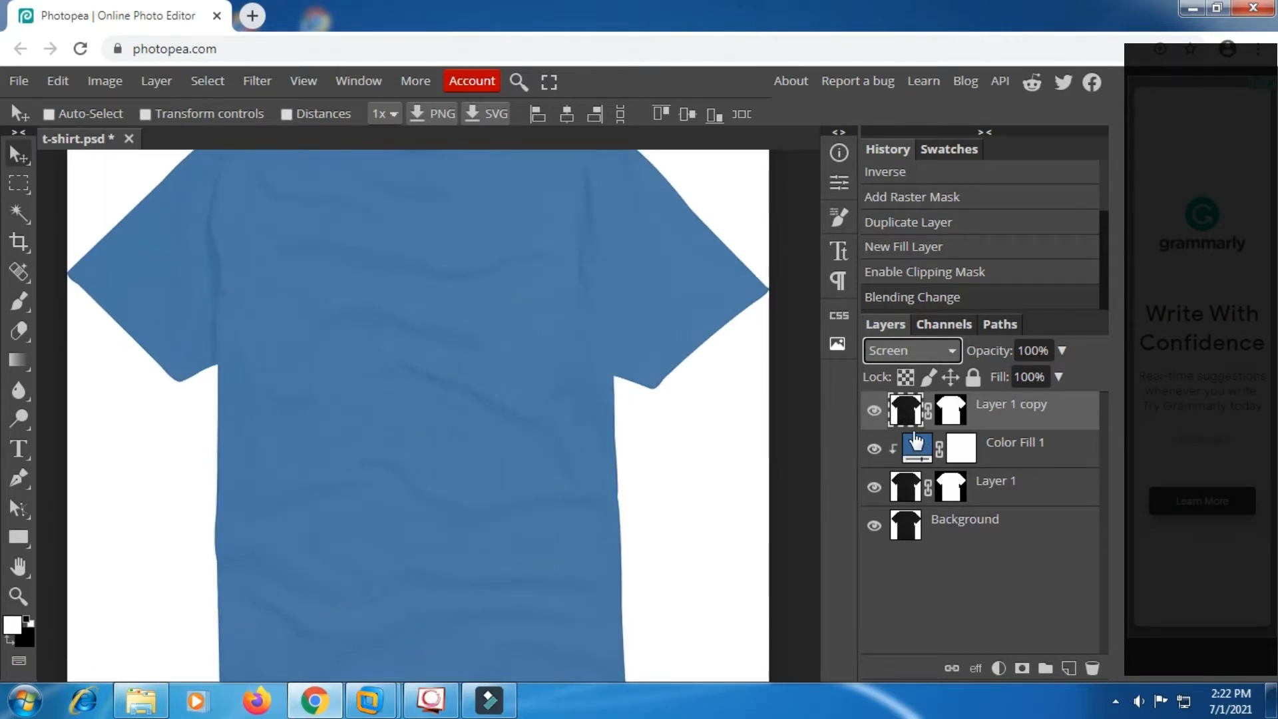
left_click(1062, 350)
left_click_drag(1064, 374, 1091, 385)
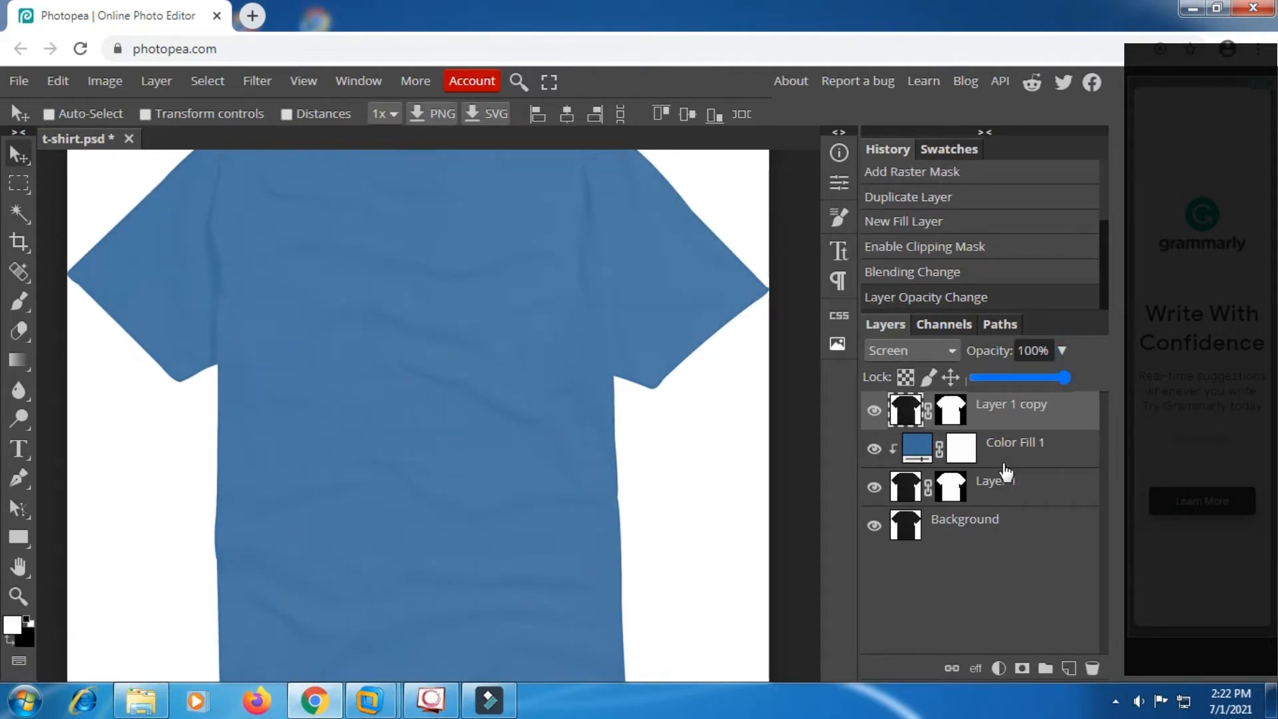
left_click(1010, 426)
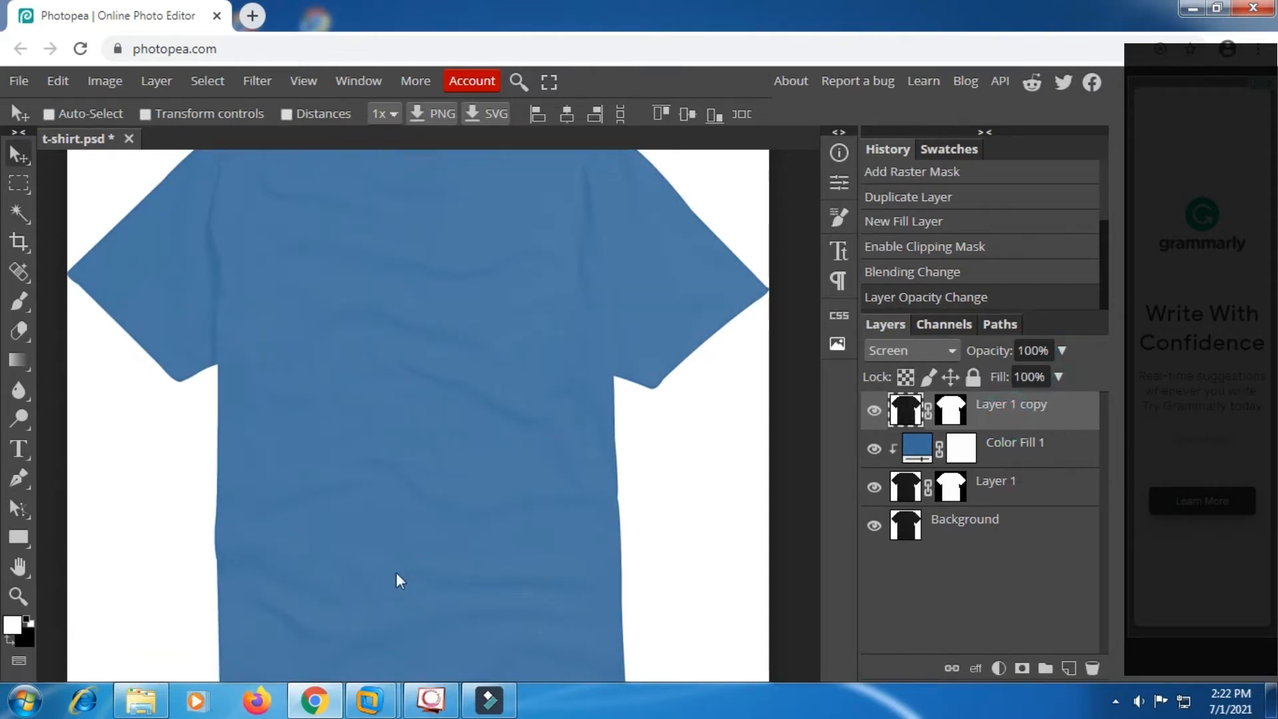
Group Layer 1 copy, Color Fill 1 and Layer 1 into a folder and check it by toggling its visibility
left_click(18, 661)
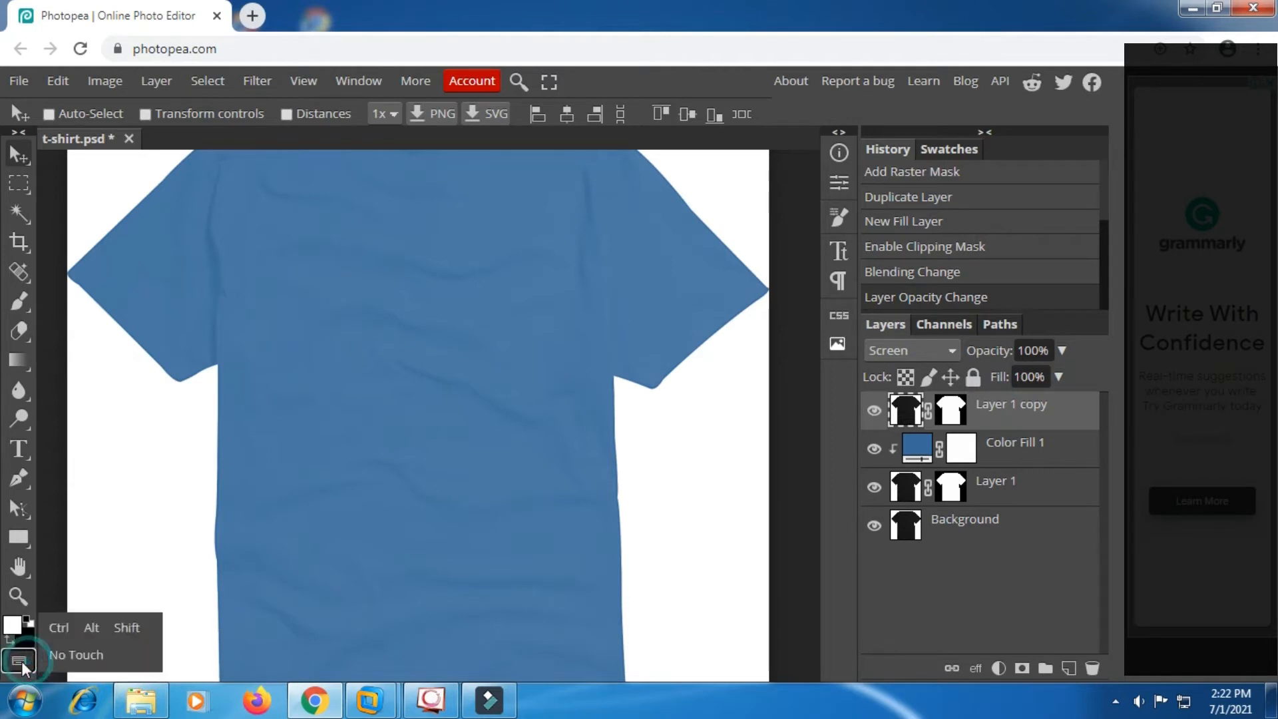
left_click(126, 627)
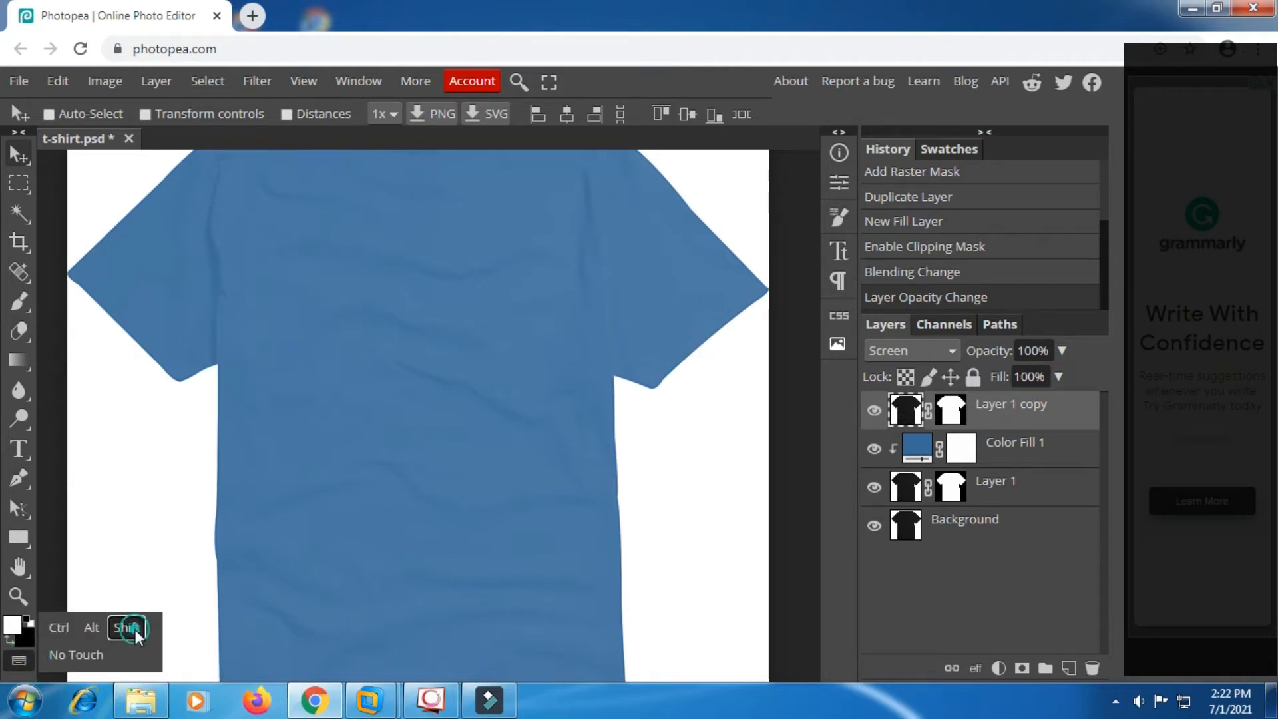
left_click(1001, 488)
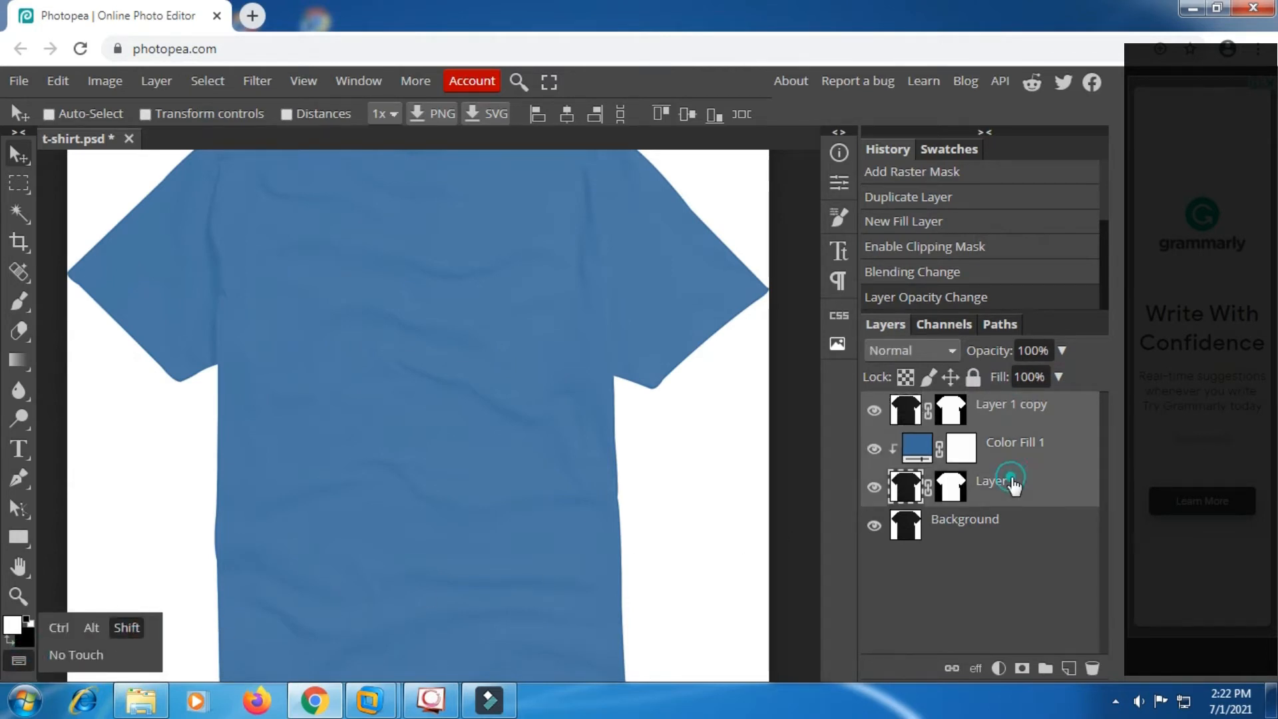
left_click(1046, 666)
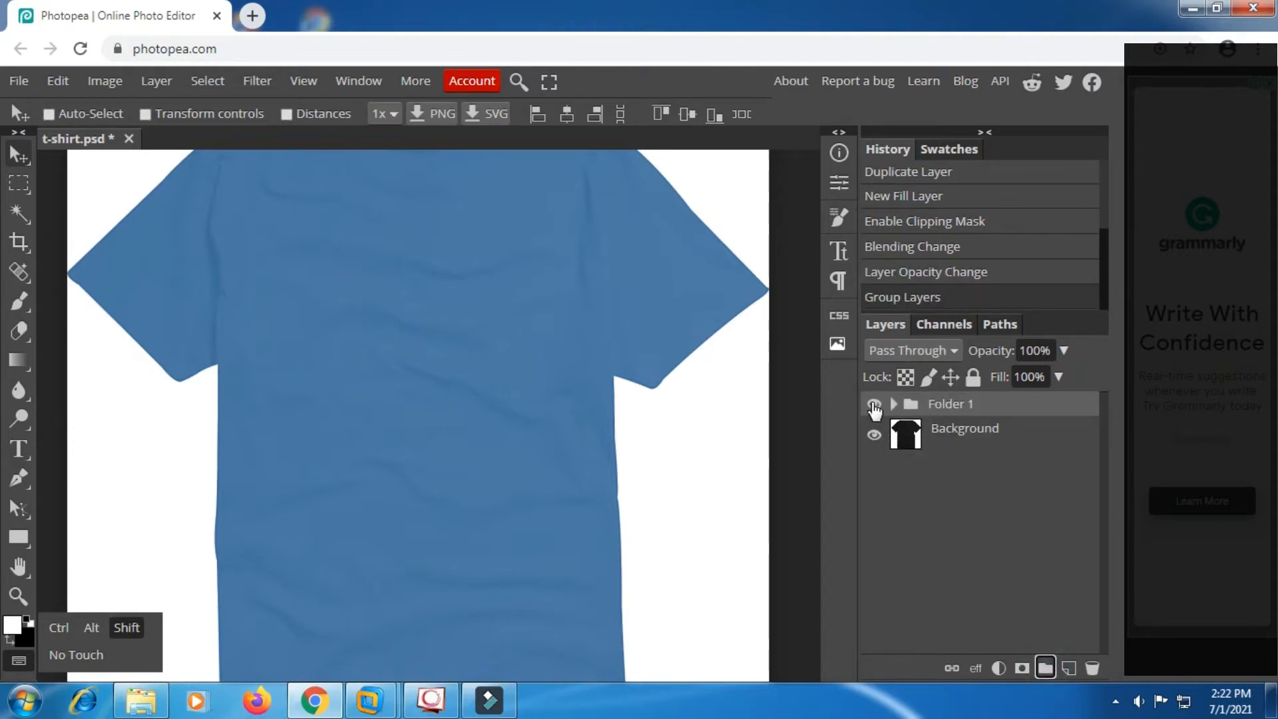
left_click(874, 404)
left_click(874, 406)
Expand Folder 1 and change the color of the Color Fill 1 layer to dark orange-brown 6e3608
left_click(893, 404)
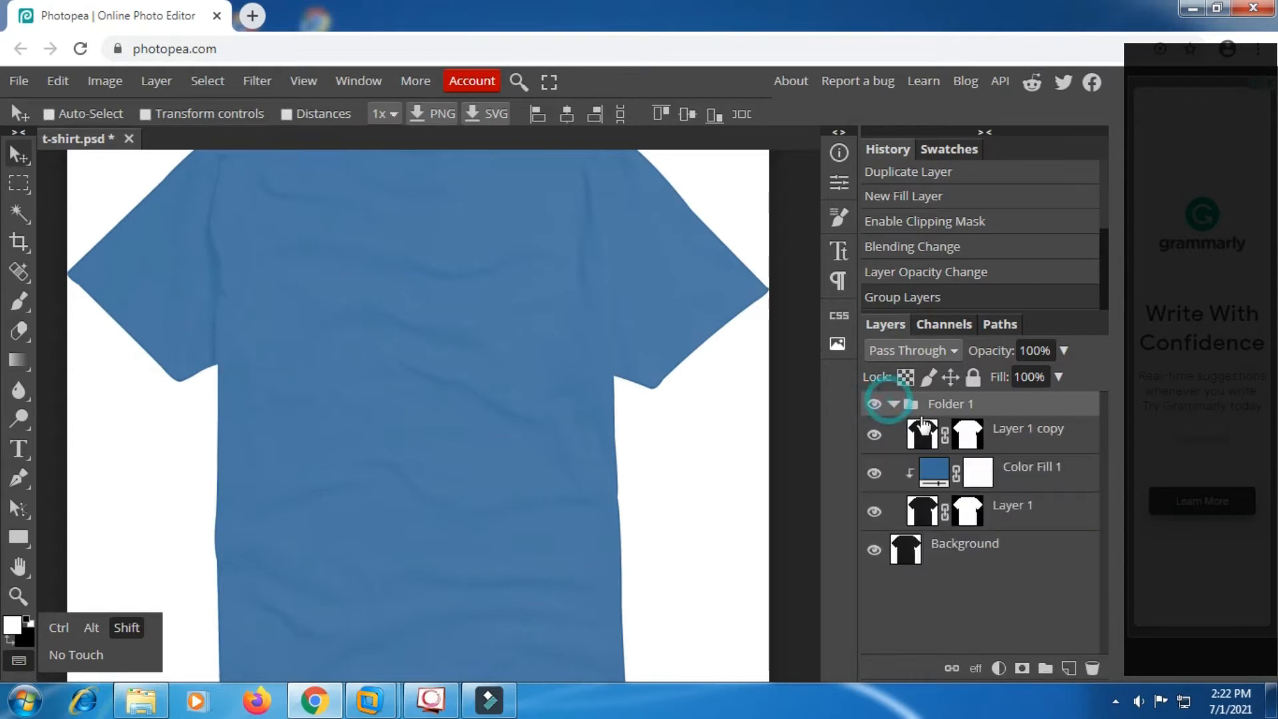
double_click(934, 472)
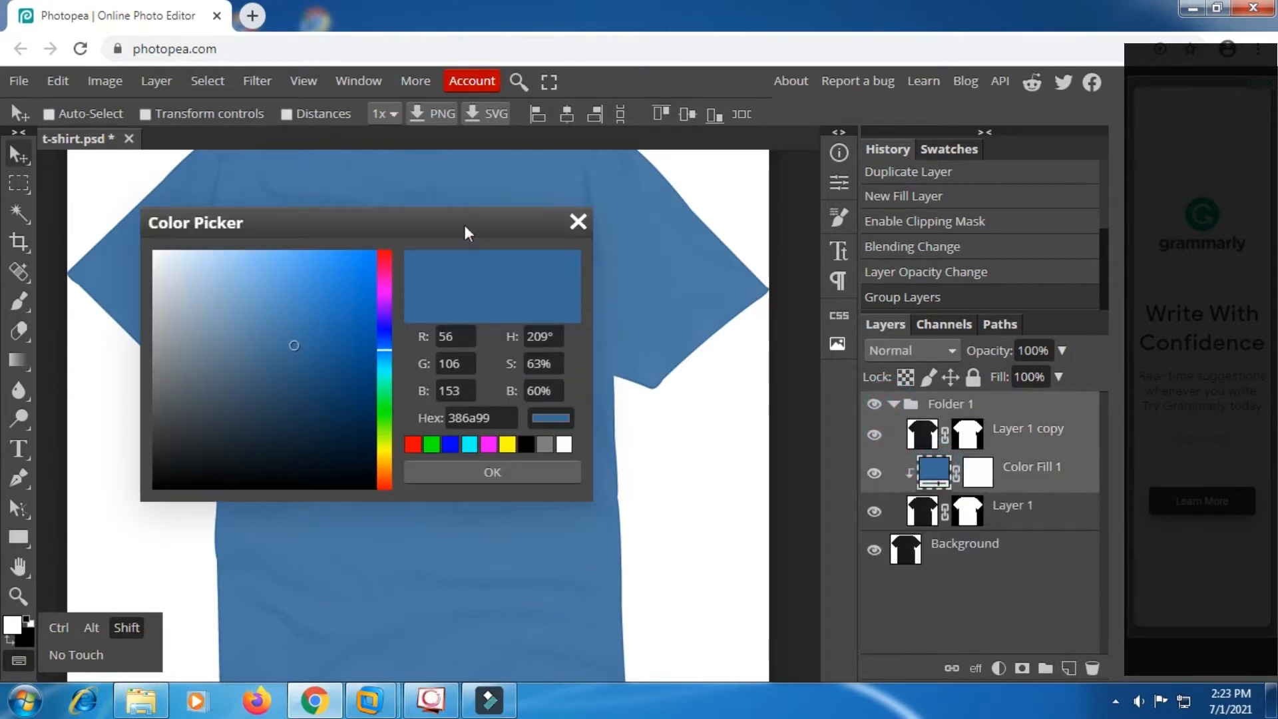
left_click_drag(465, 225, 872, 228)
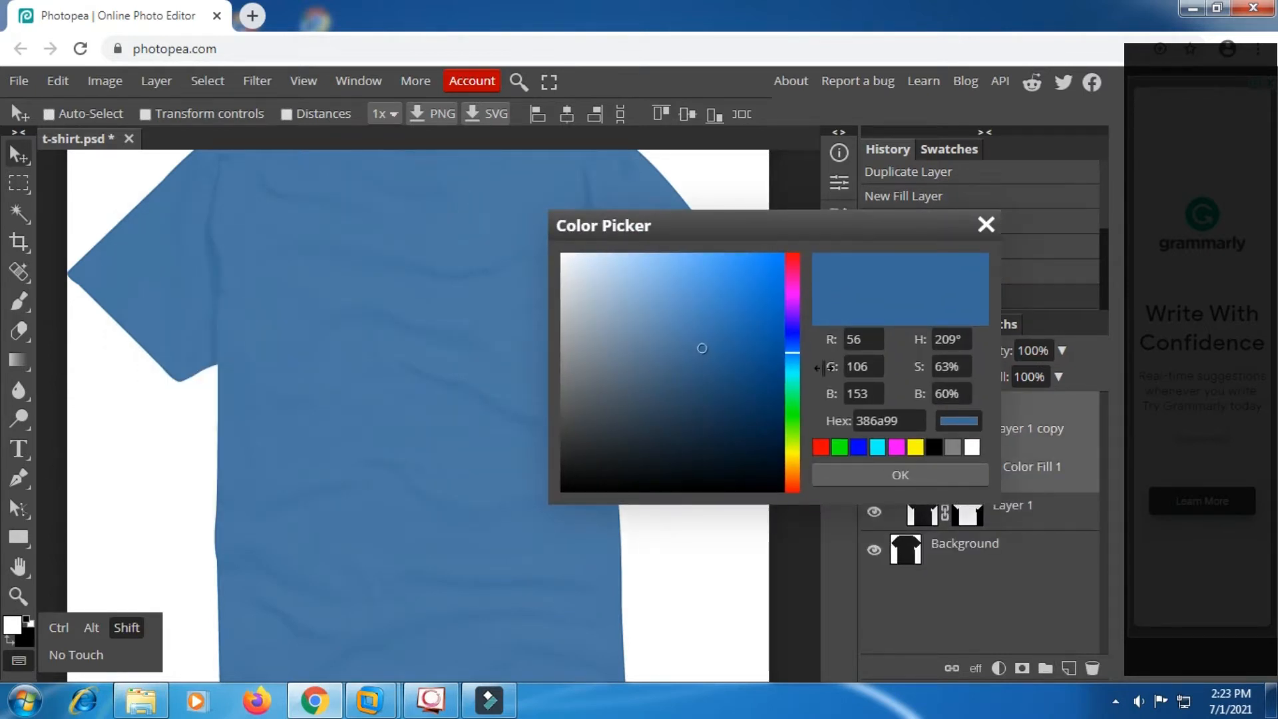
left_click(788, 474)
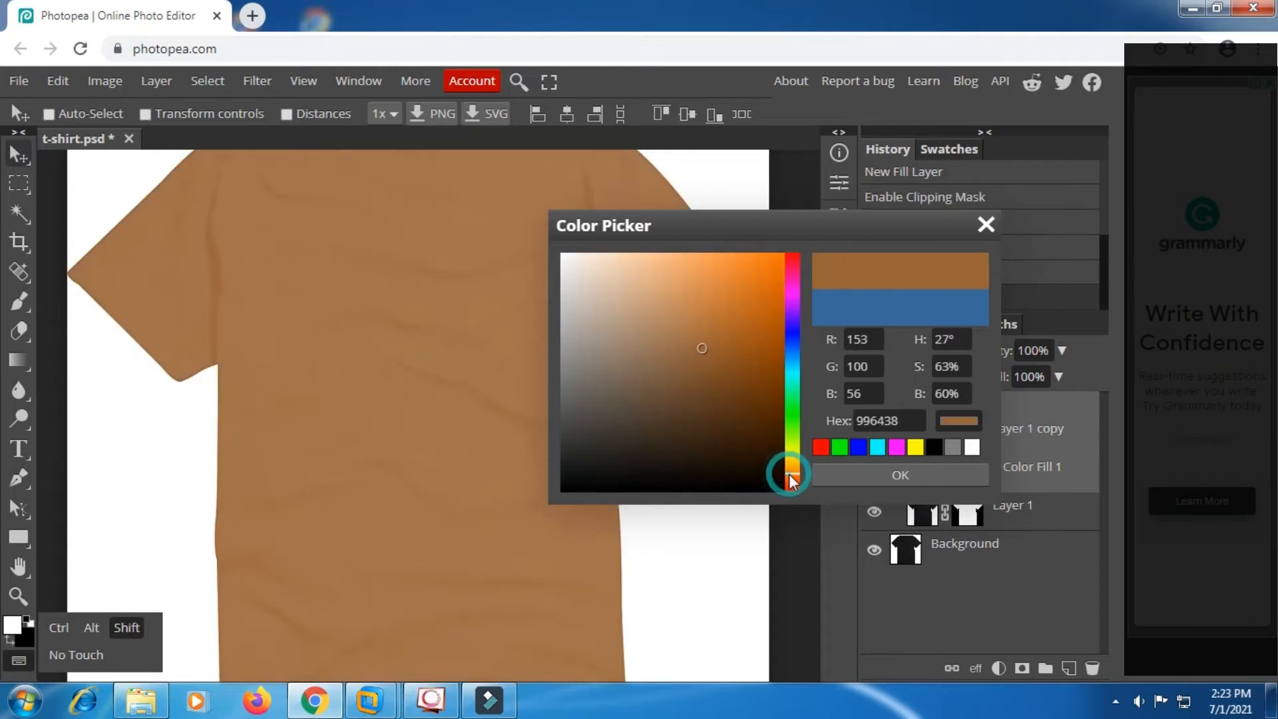
left_click(752, 397)
left_click(742, 365)
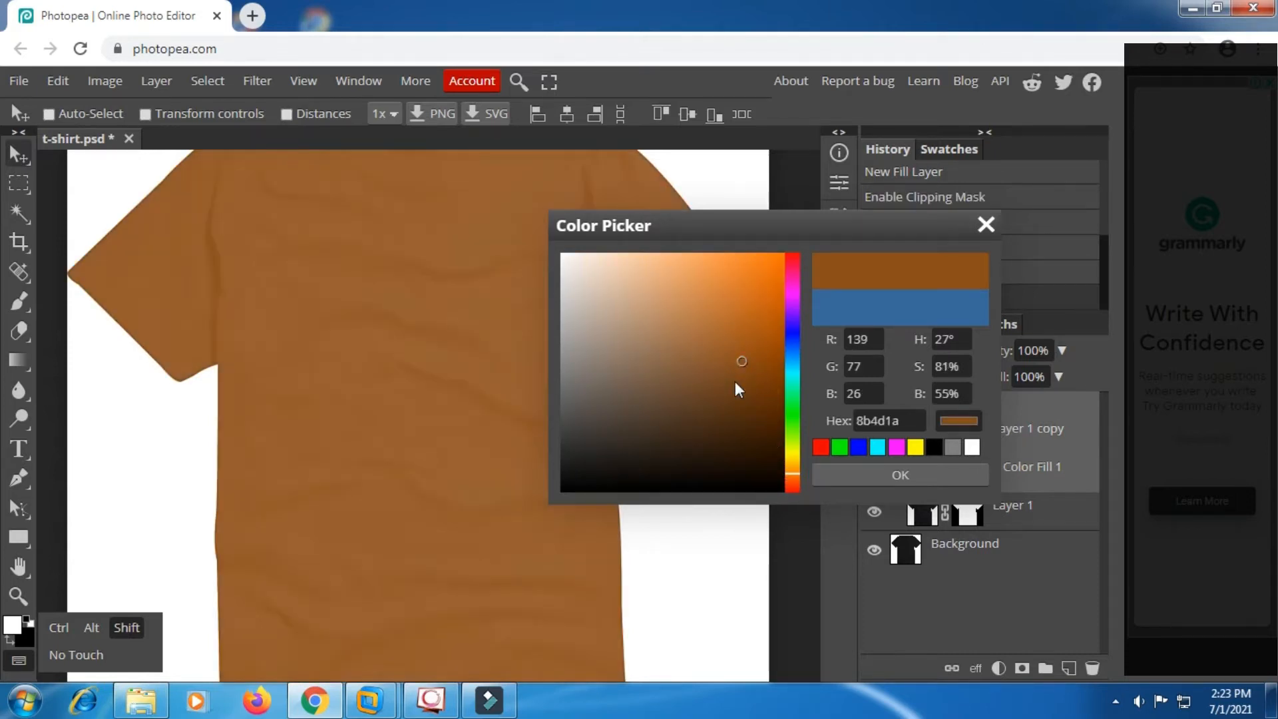
left_click(735, 381)
left_click_drag(732, 384, 730, 395)
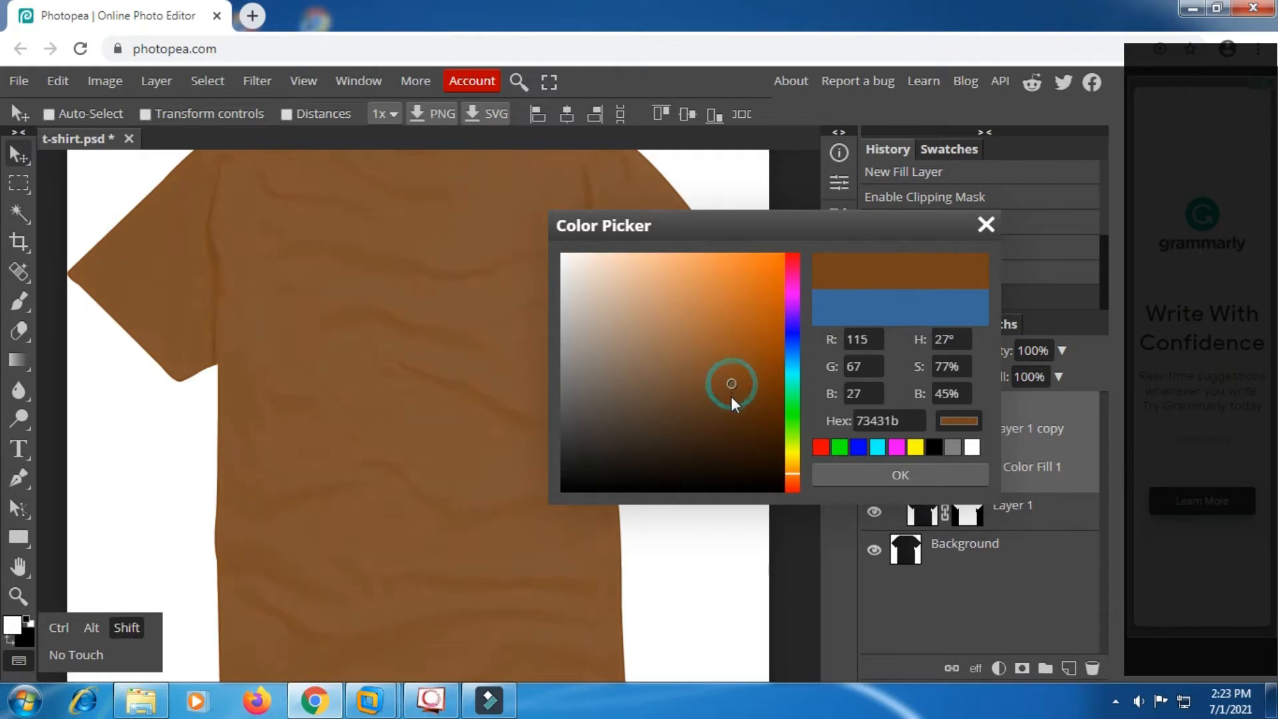
left_click(746, 398)
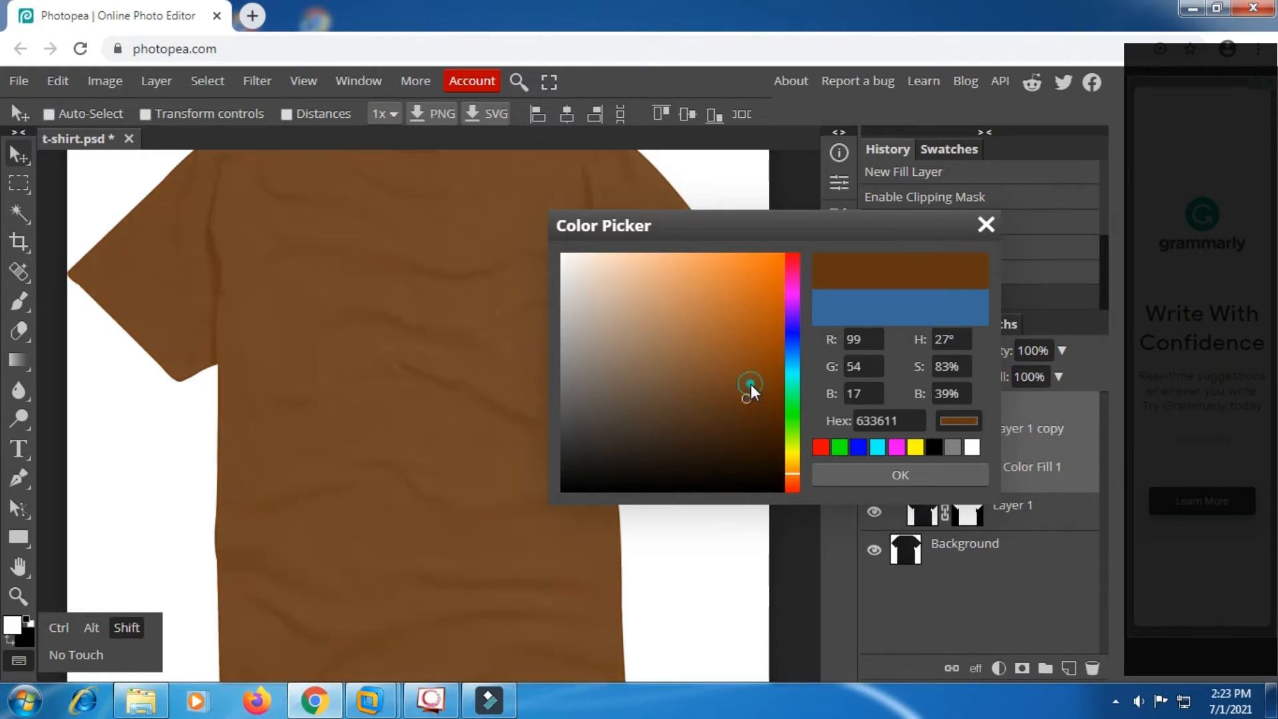
left_click(751, 385)
left_click(773, 401)
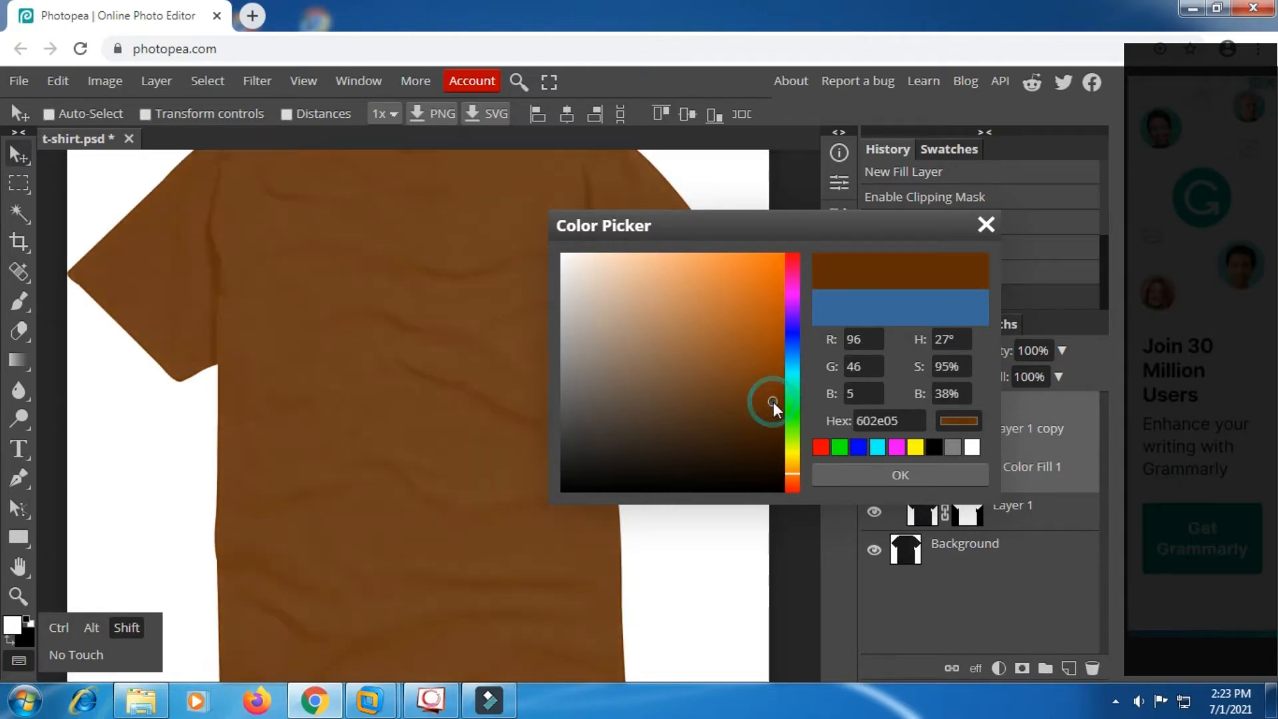
left_click(766, 388)
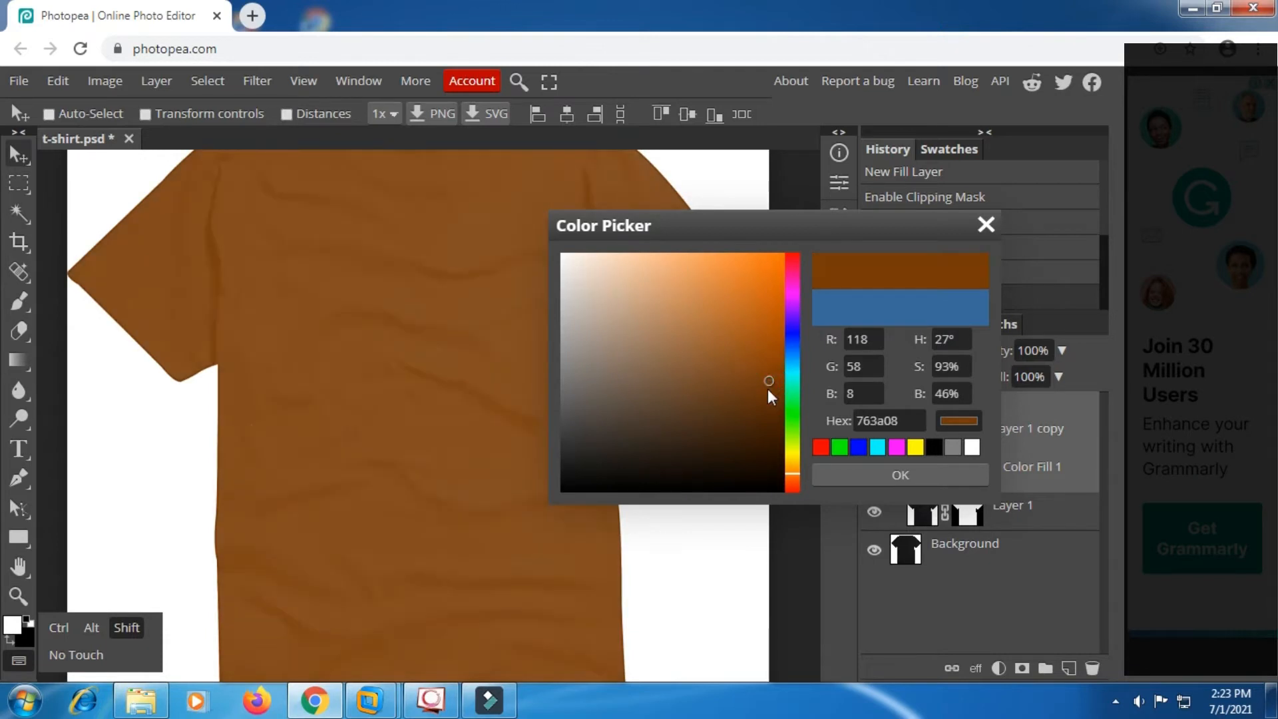
left_click(902, 474)
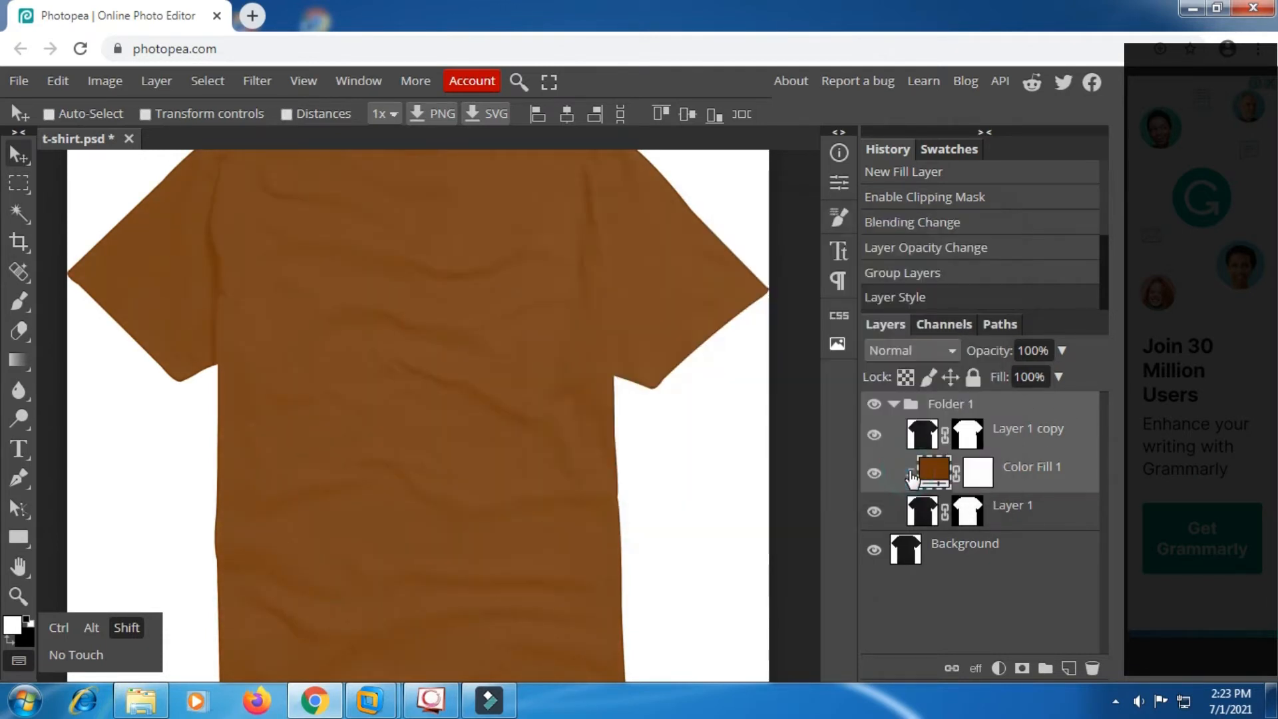
scroll(677, 394, "up", 1)
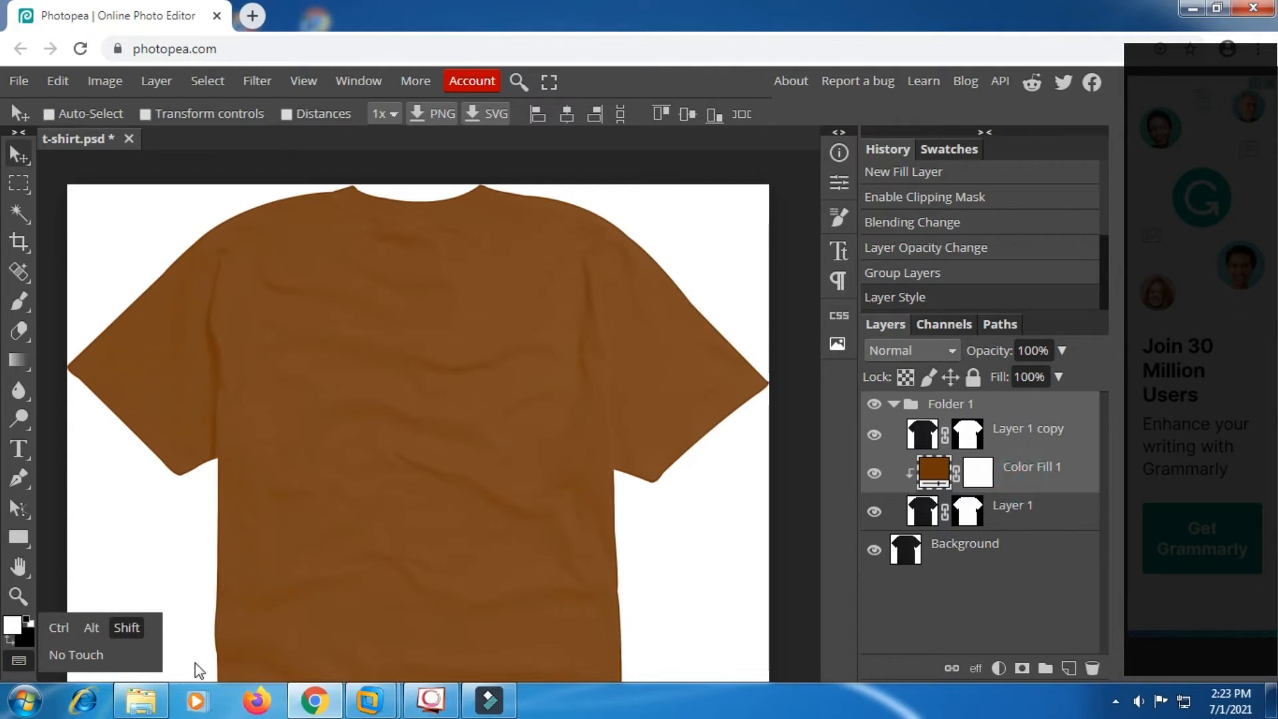
Release the on-screen Shift modifier, select Layer 1 copy alone and check its effect by toggling its visibility
left_click(128, 628)
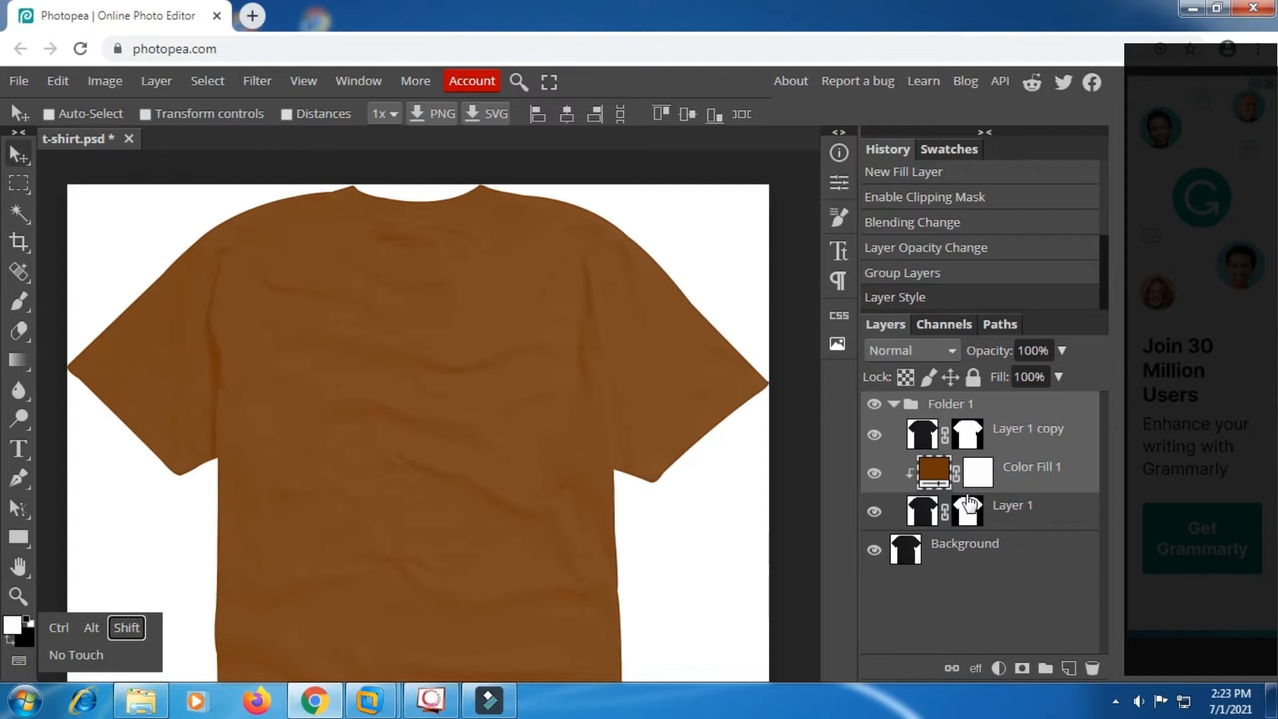
left_click(1034, 483)
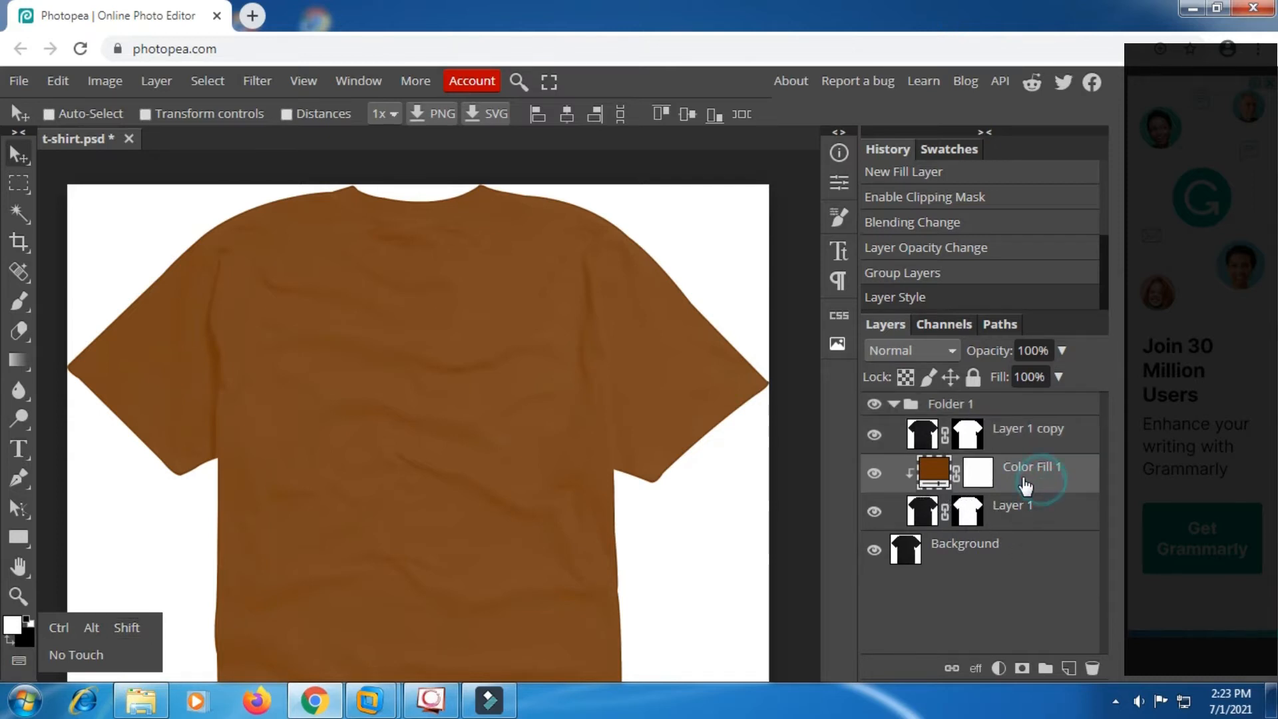
left_click(890, 438)
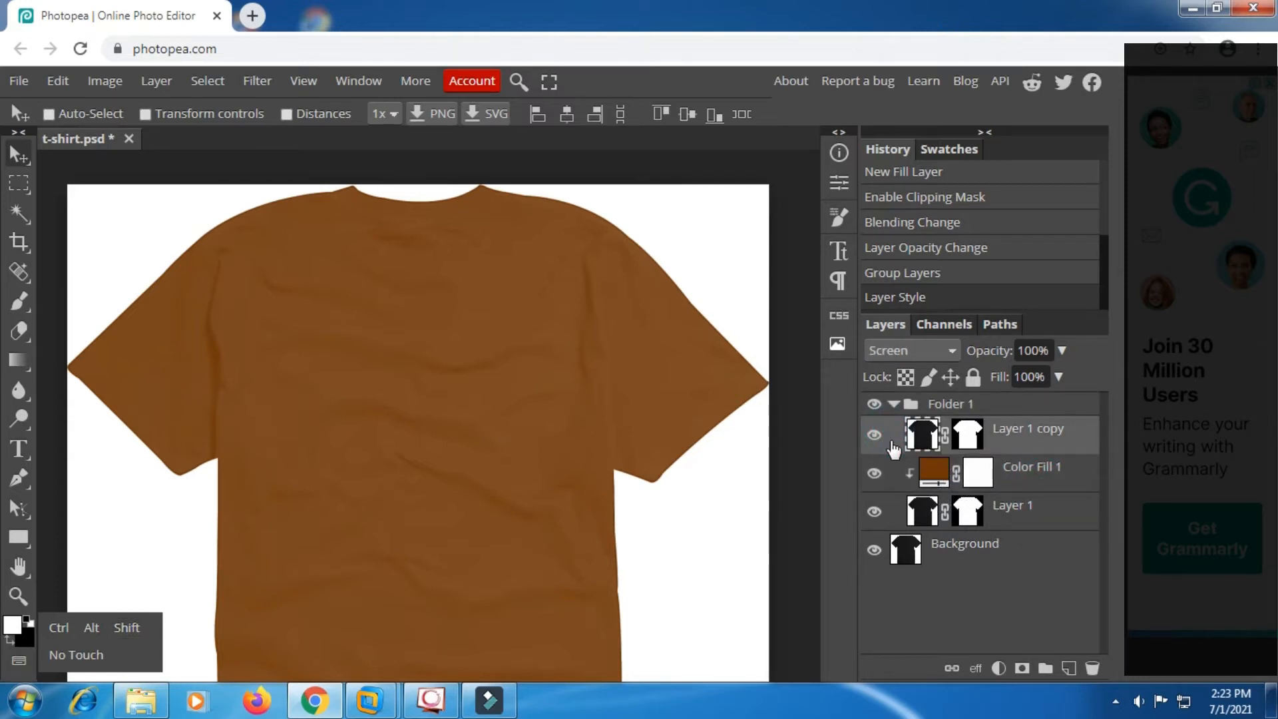
left_click(873, 434)
left_click(874, 436)
Try out different opacity values for Layer 1 copy, ending at 100%
left_click(971, 435)
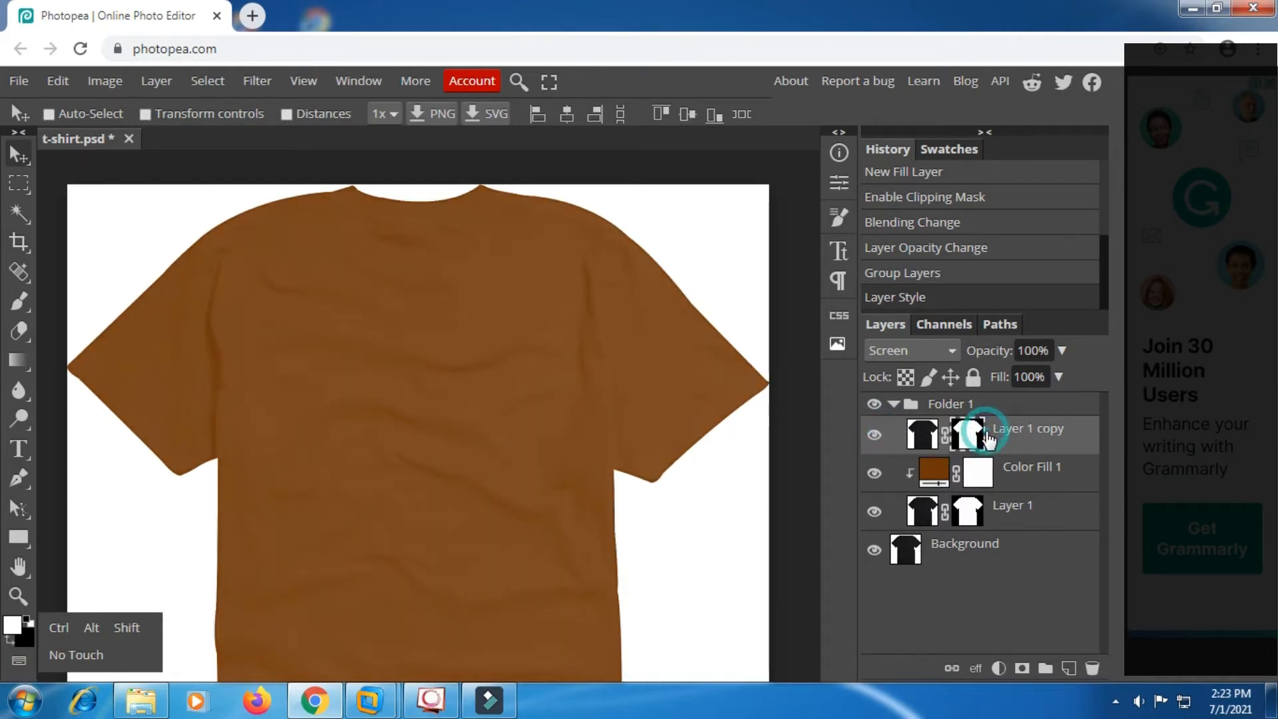
left_click(1062, 351)
left_click_drag(1063, 375, 1110, 387)
left_click(1046, 473)
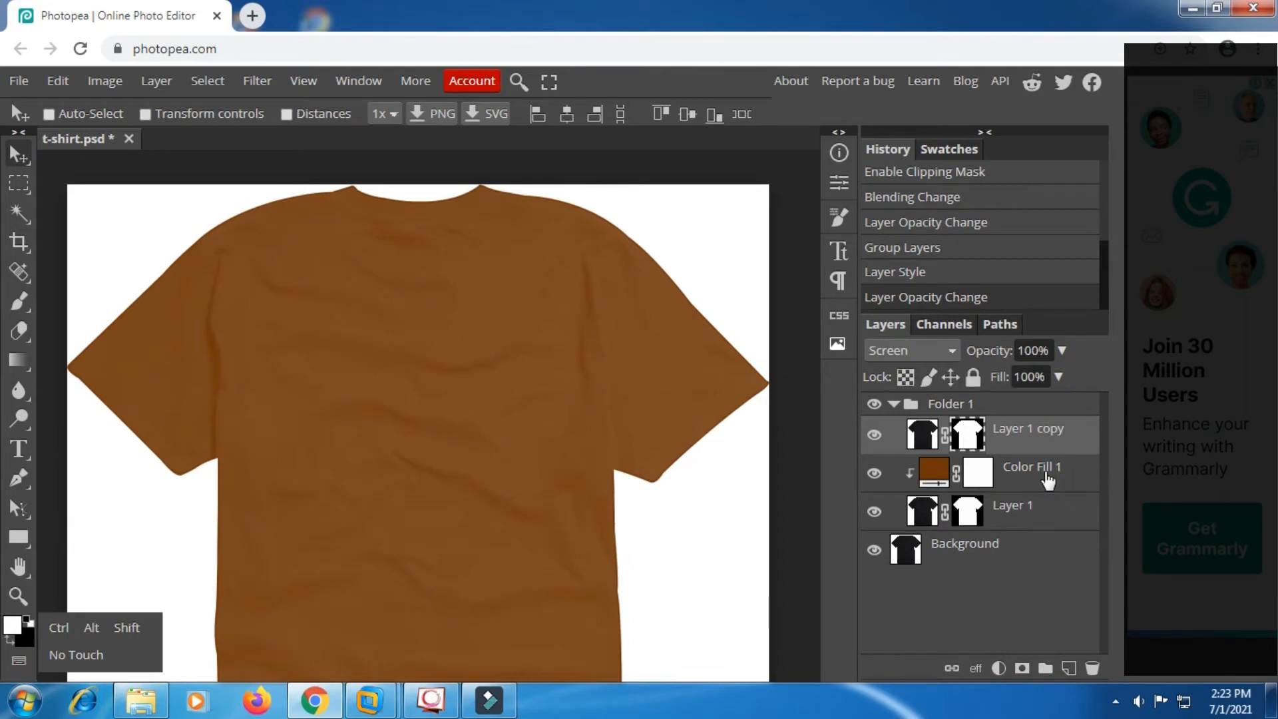
Add a Brightness/Contrast adjustment layer directly above Color Fill 1 and clip it with a clipping mask
left_click(1047, 477)
left_click(1001, 667)
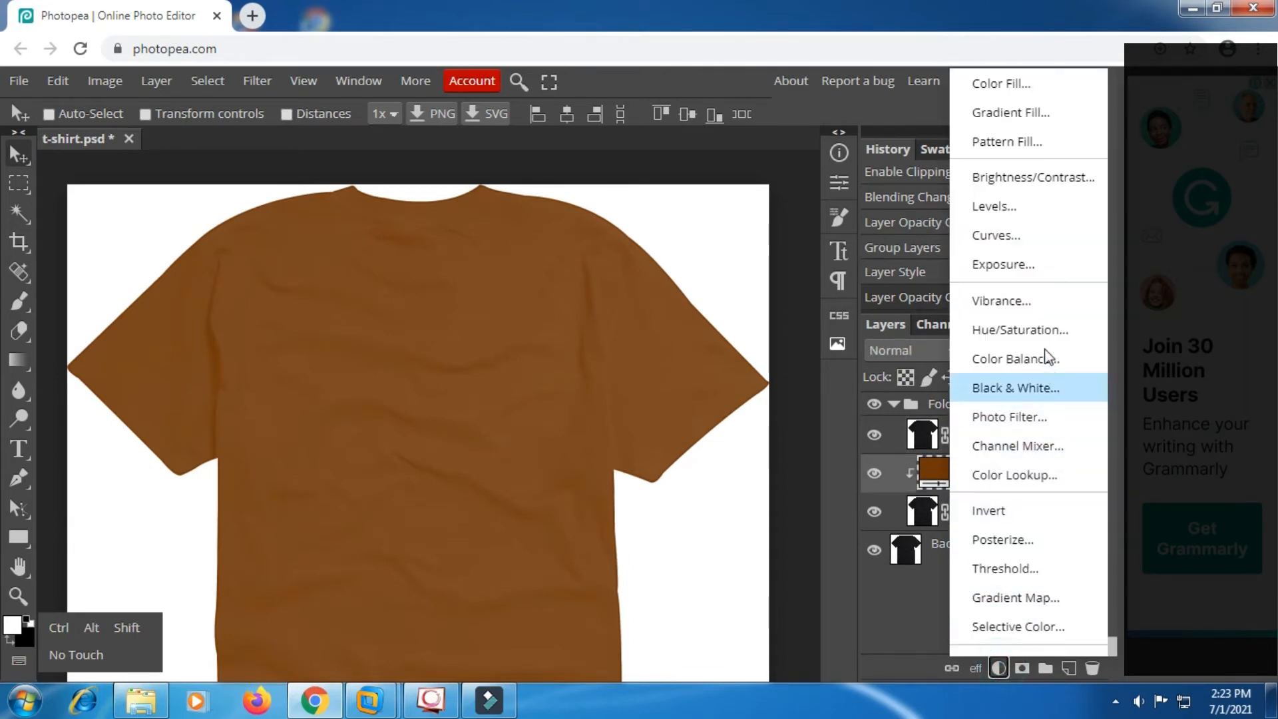
left_click(1028, 178)
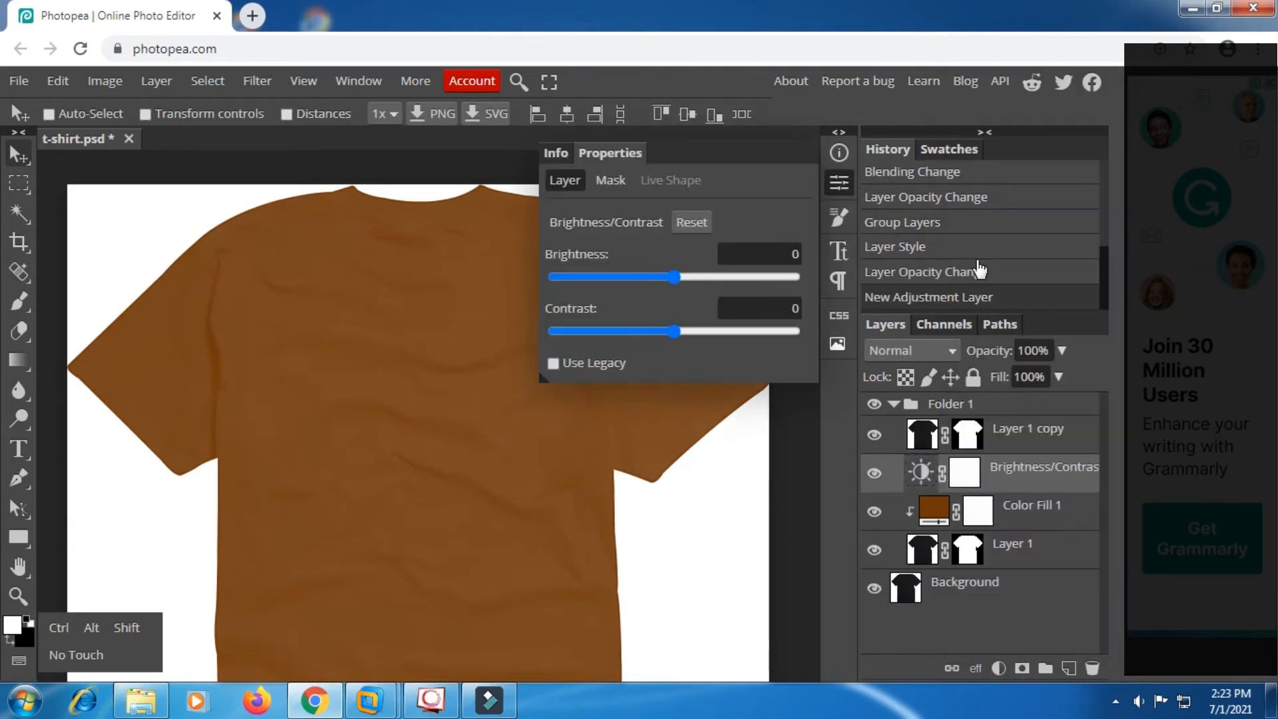
right_click(1007, 487)
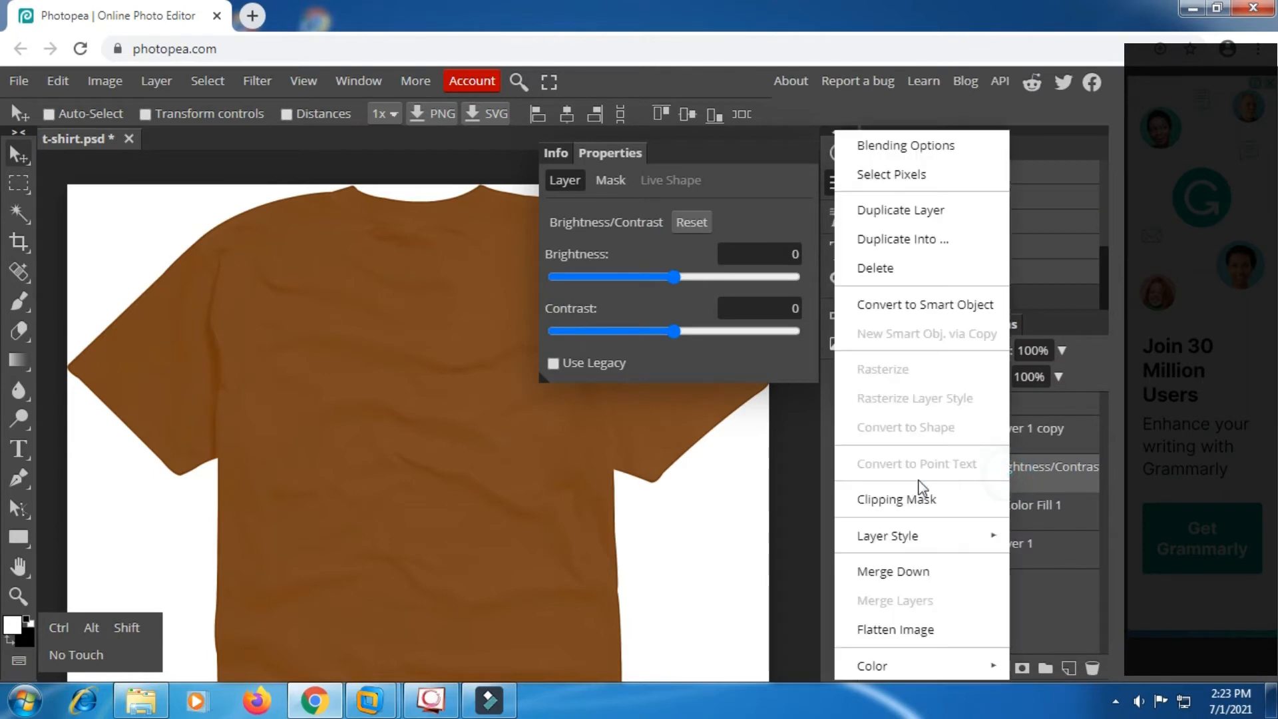
left_click(905, 501)
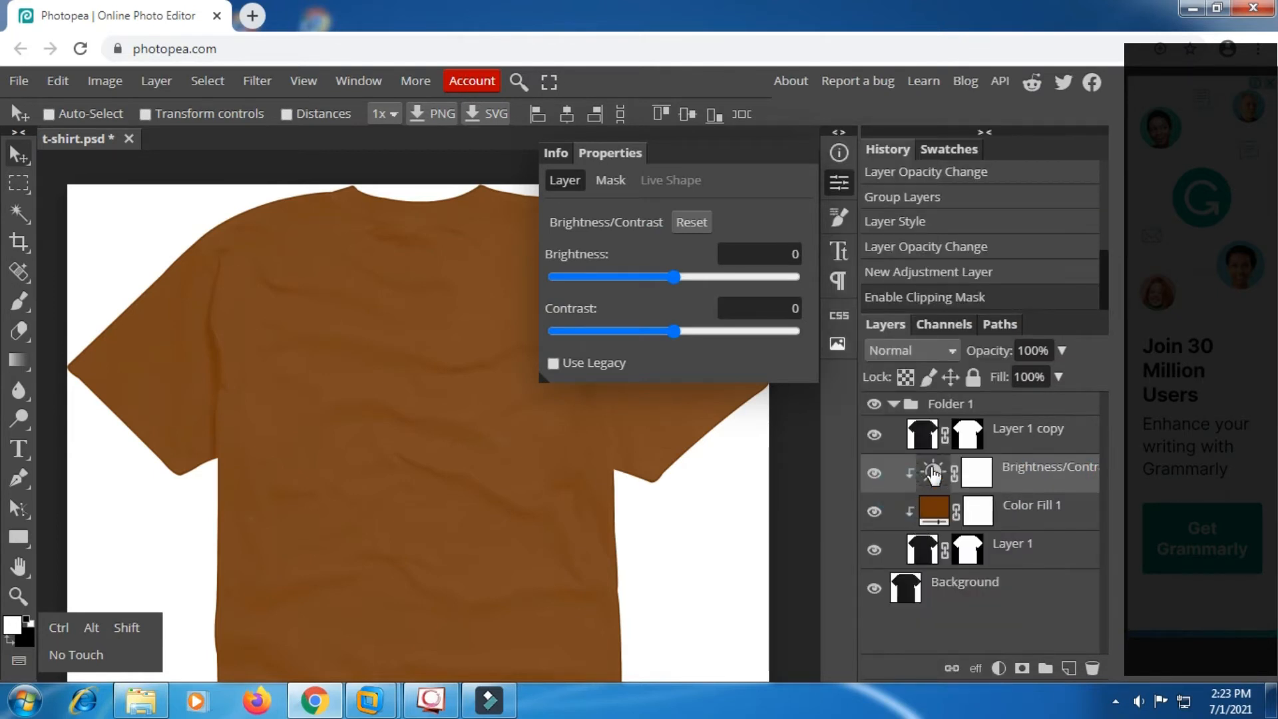
Set the adjustment layer's brightness to -69 and contrast to 19 for the brown shirt
left_click_drag(673, 278, 626, 270)
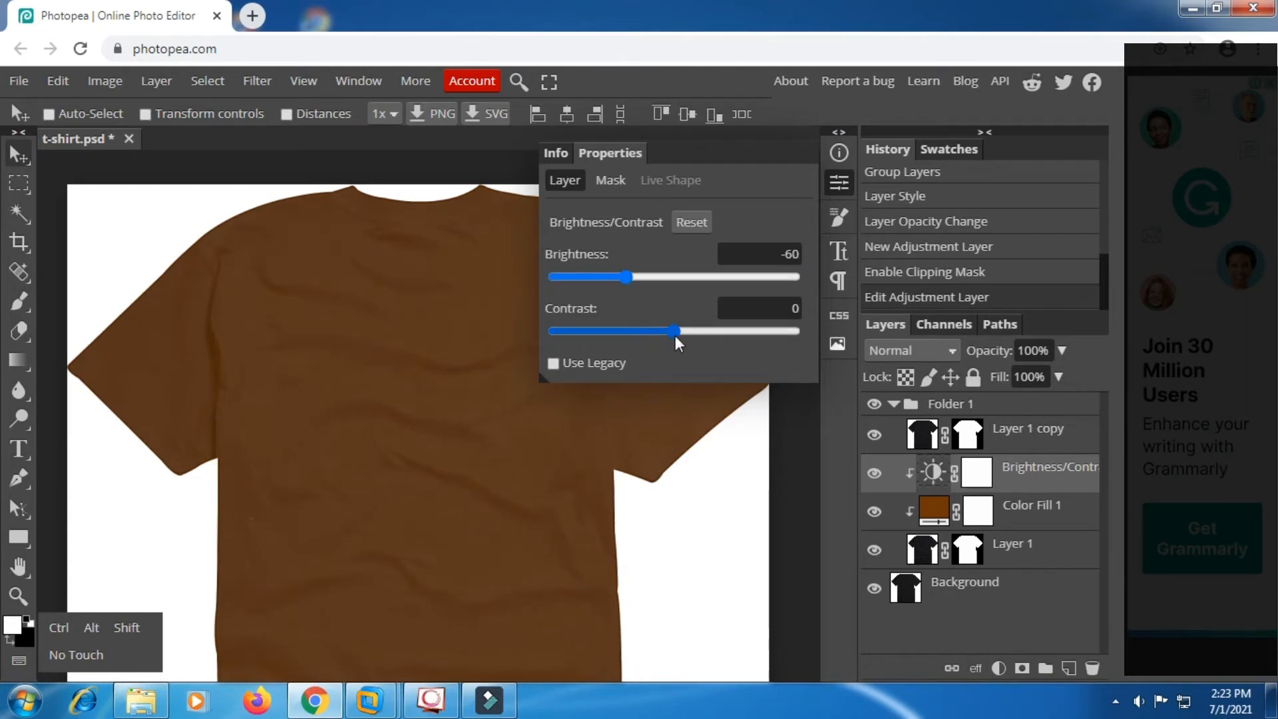
left_click(675, 332)
left_click_drag(740, 333, 697, 333)
left_click(623, 274)
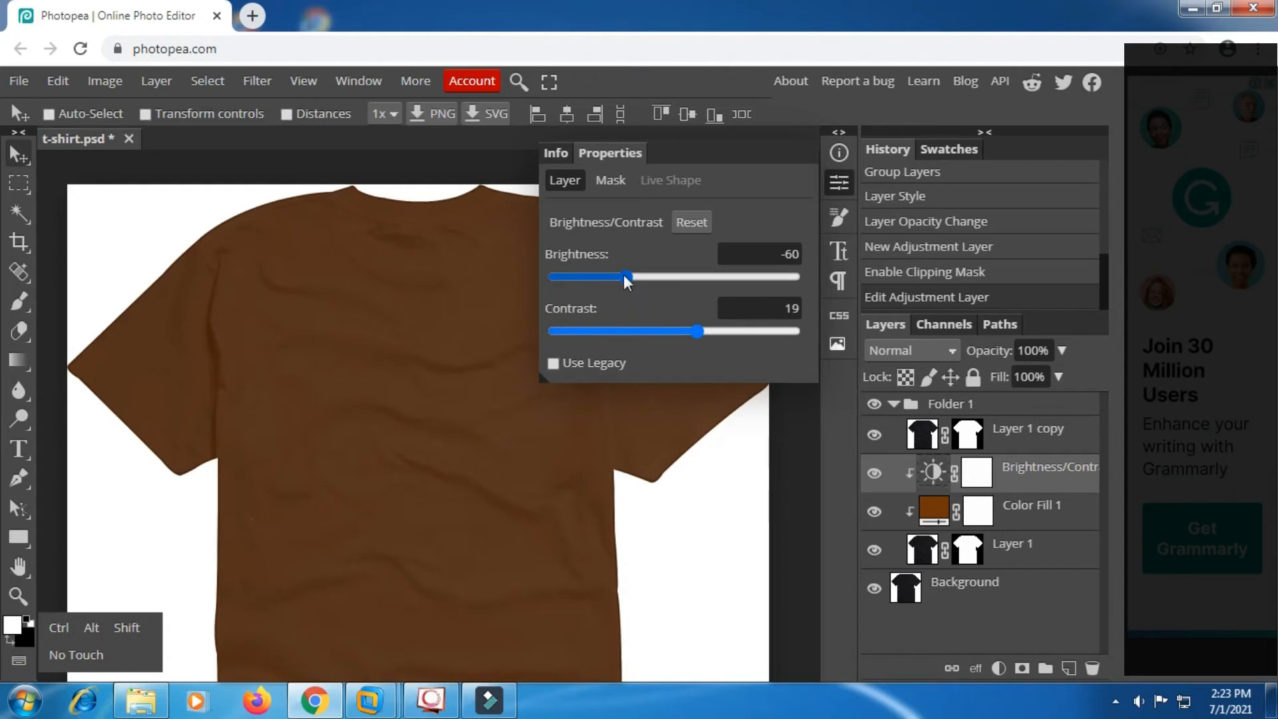
left_click_drag(630, 274, 620, 275)
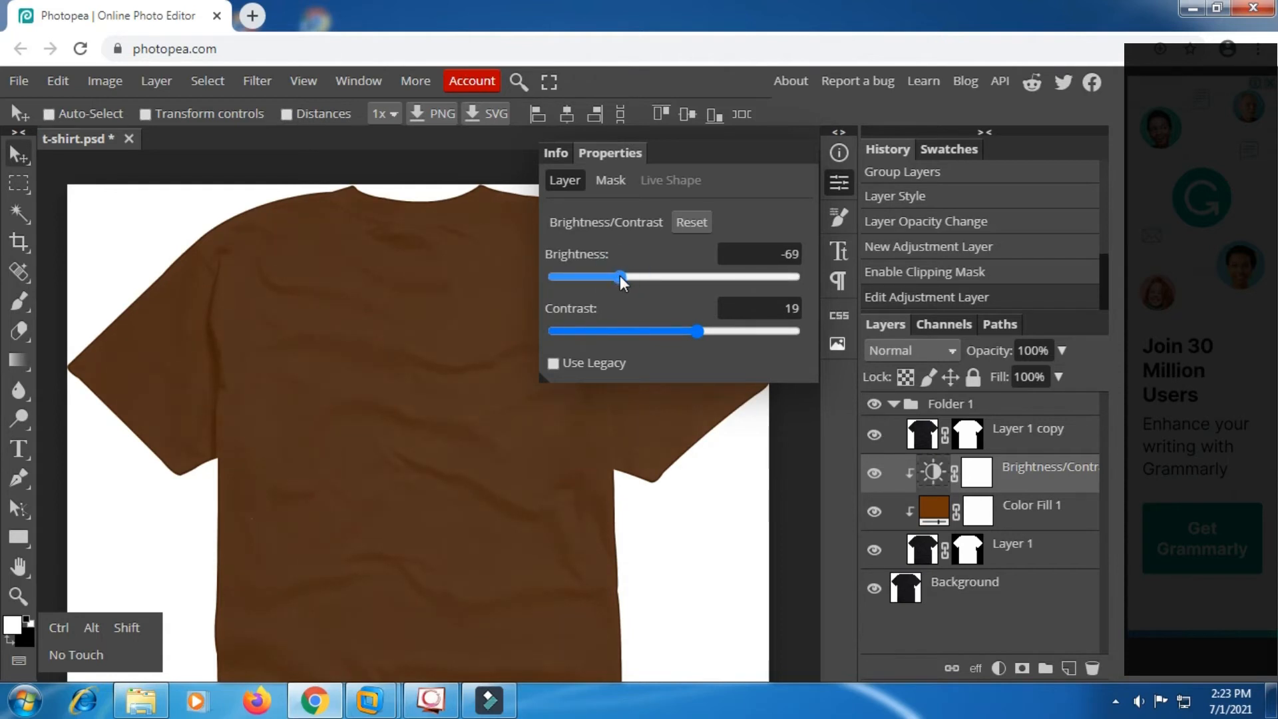
Change the color of the Color Fill 1 layer to olive green 696a0e
double_click(930, 514)
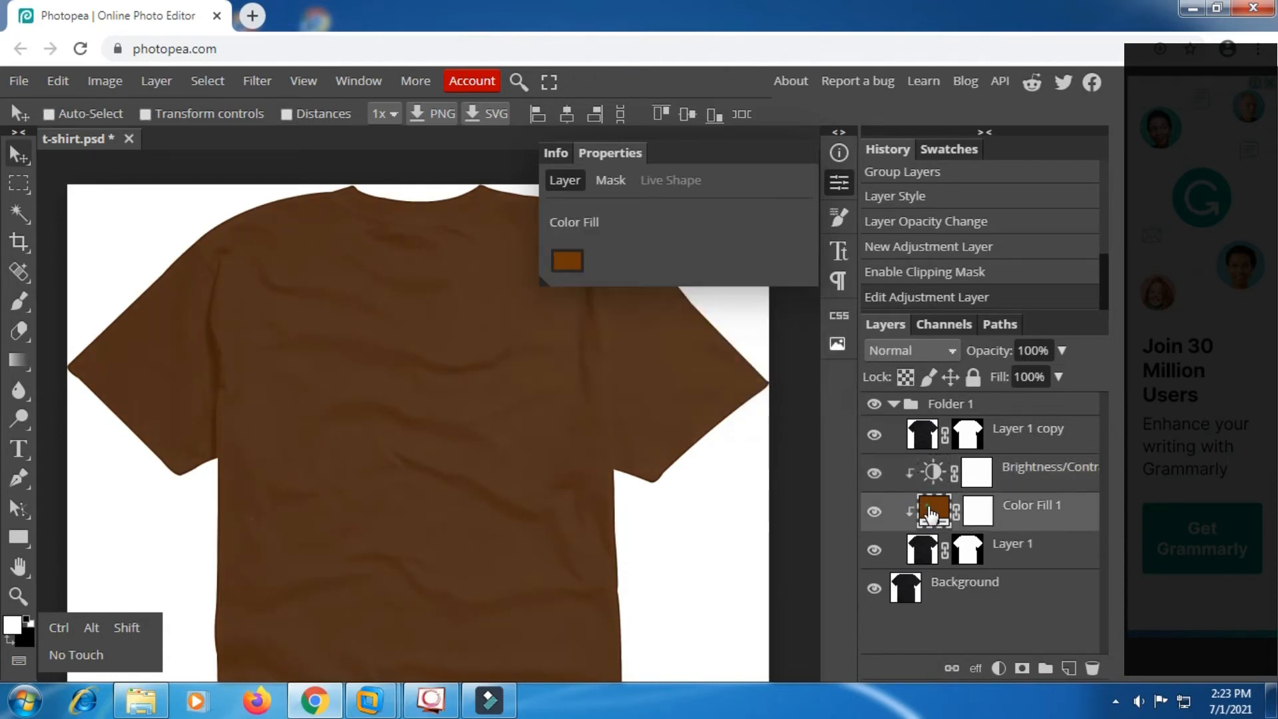
left_click_drag(470, 225, 856, 234)
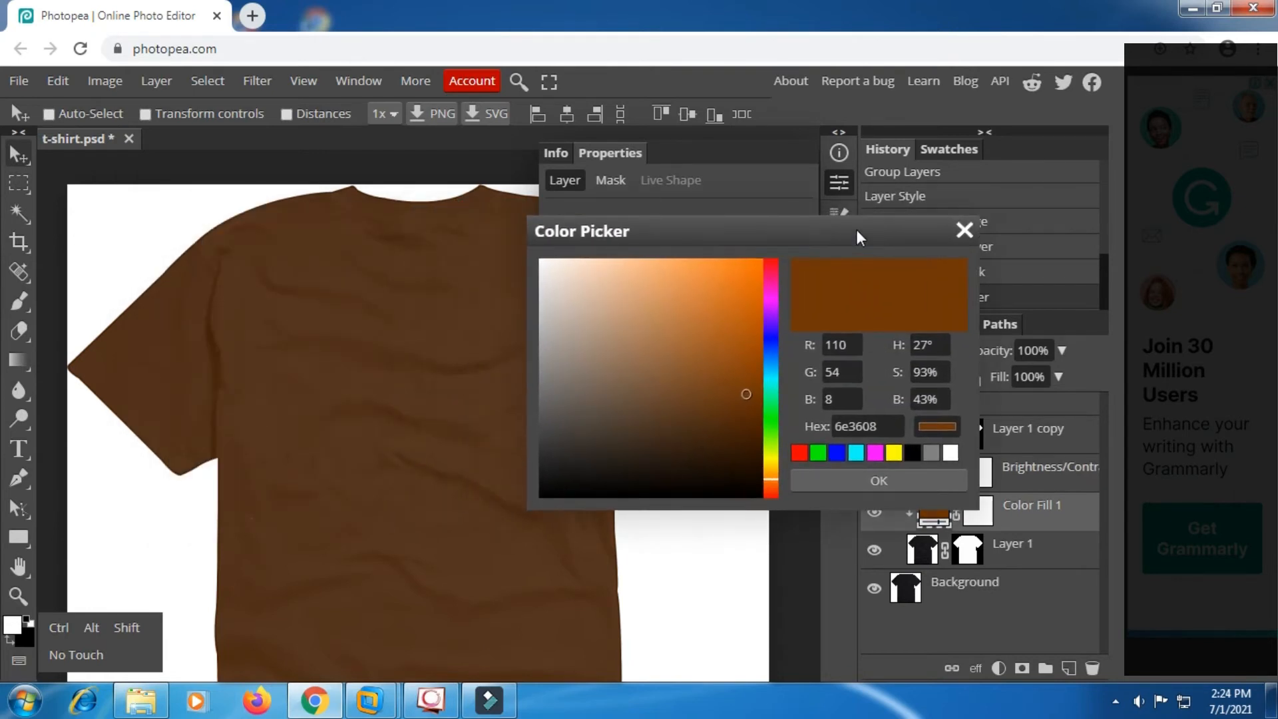
left_click(739, 372)
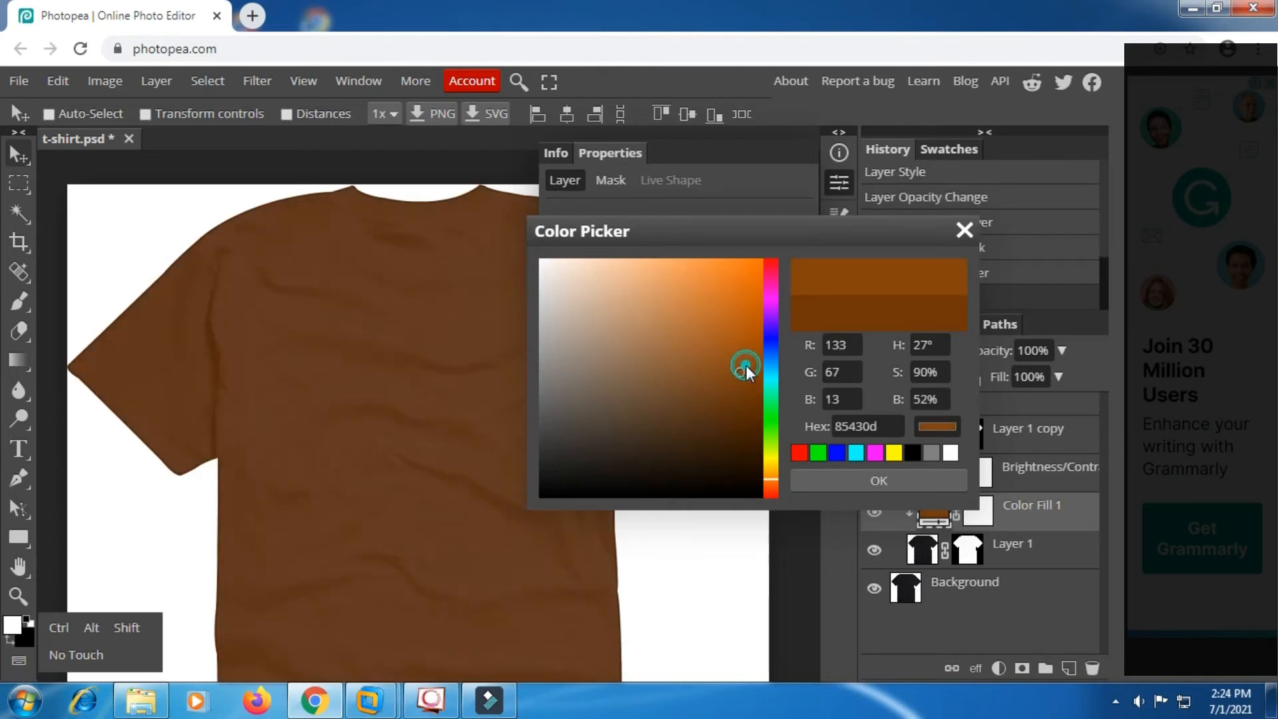
left_click(746, 364)
left_click(772, 457)
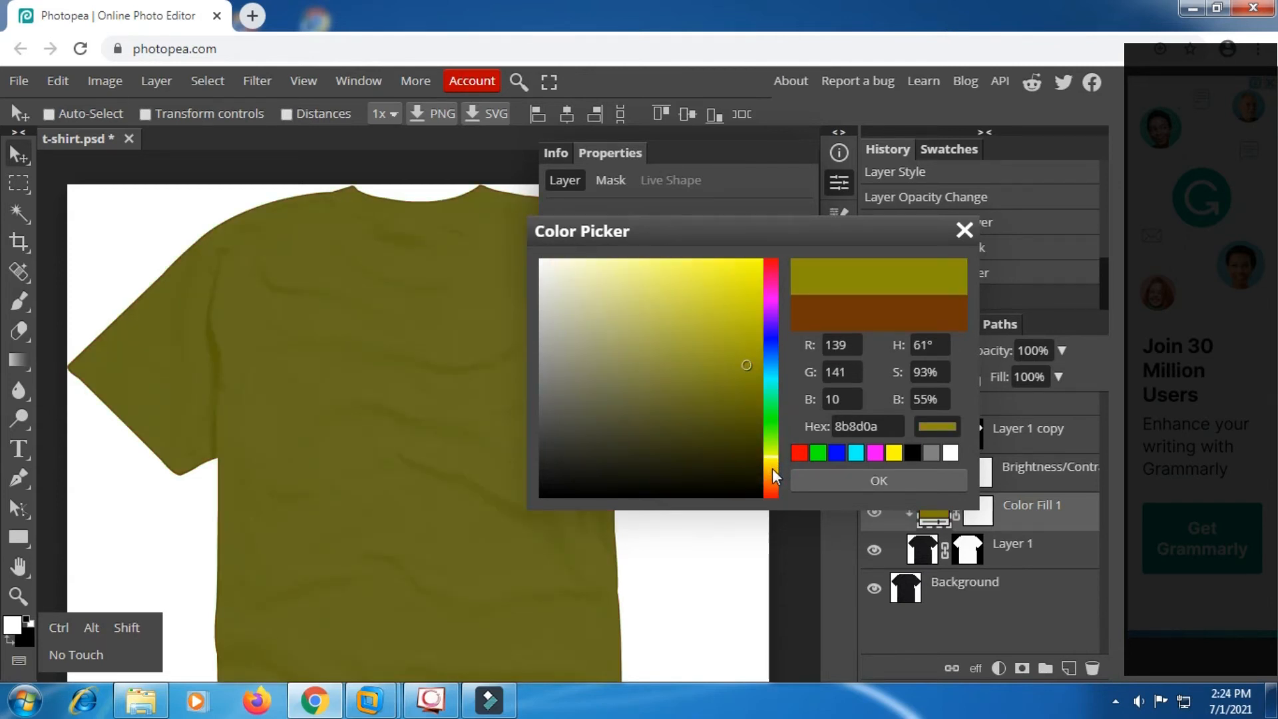
left_click(740, 400)
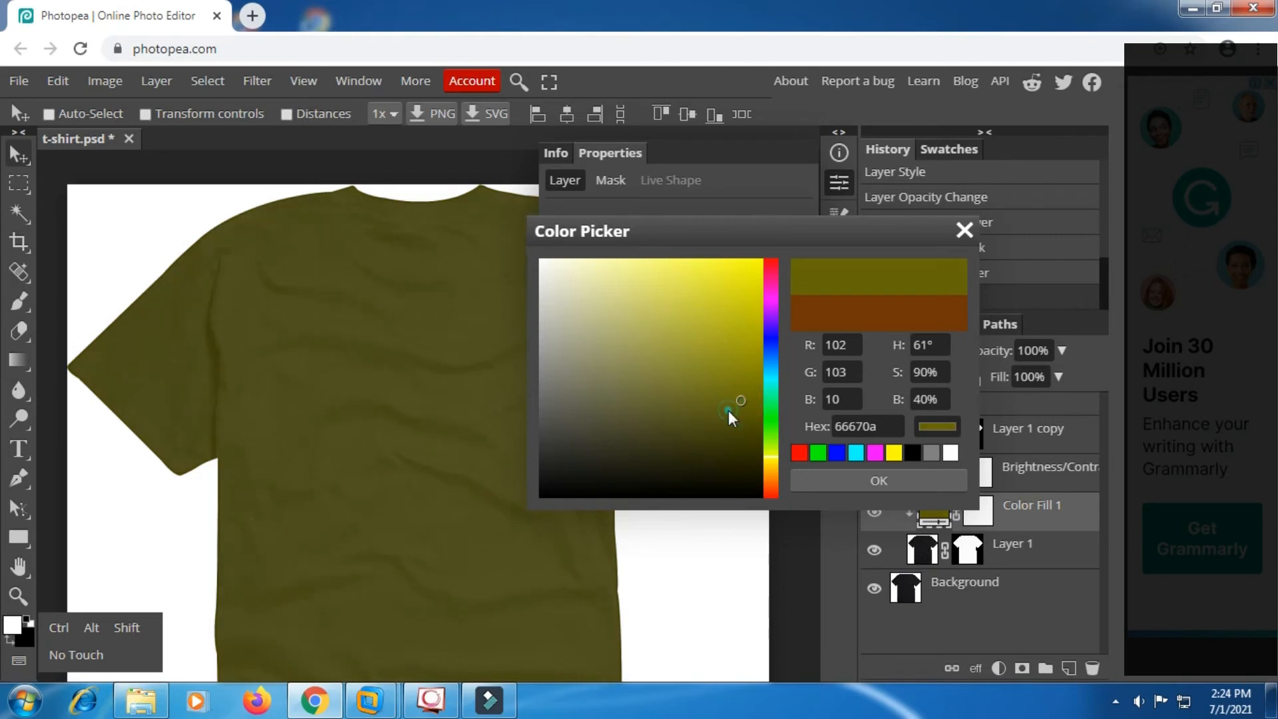
left_click_drag(728, 409, 721, 389)
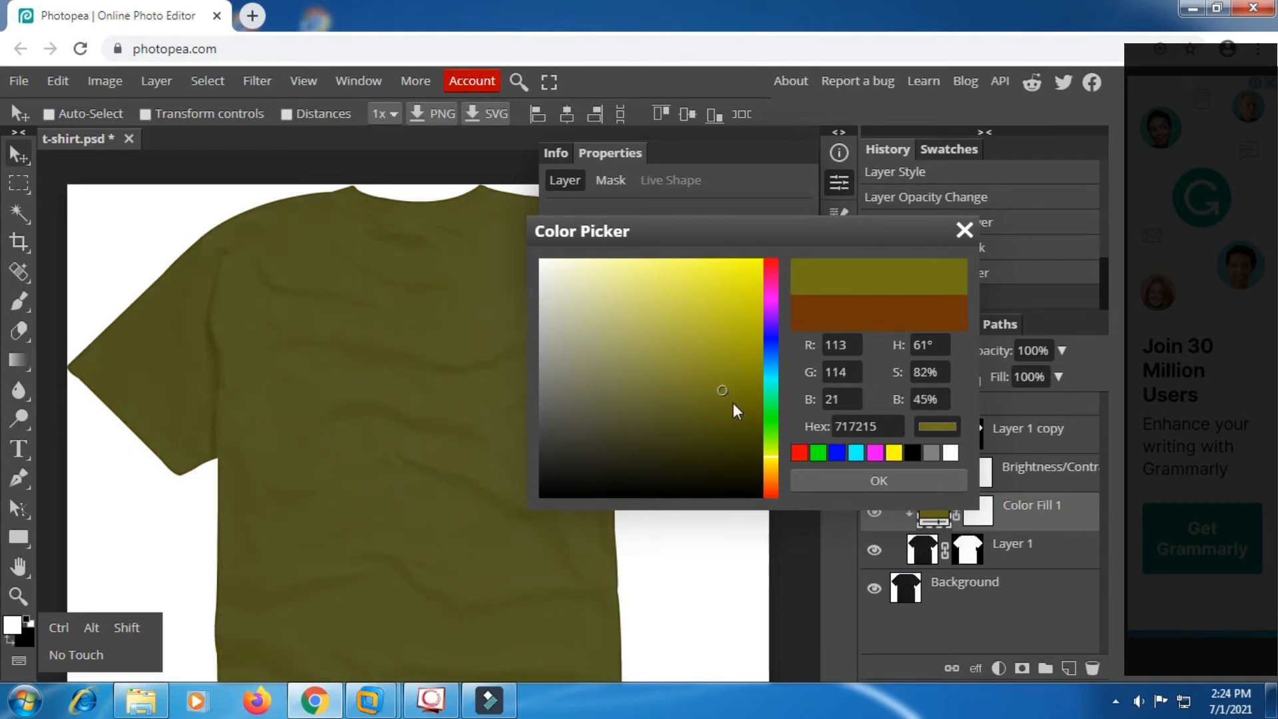
left_click(732, 400)
left_click(826, 475)
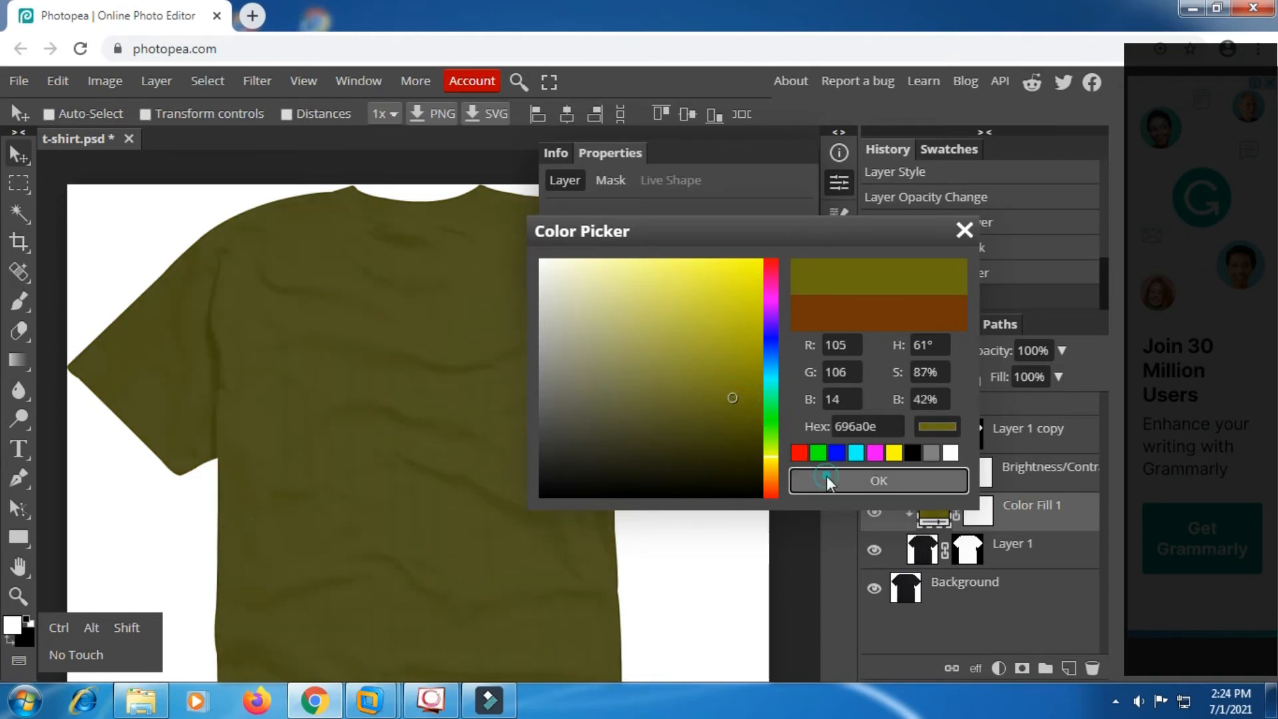
Set the Brightness/Contrast layer to brightness -48 and contrast 29, and check the whole olive shirt
left_click(934, 473)
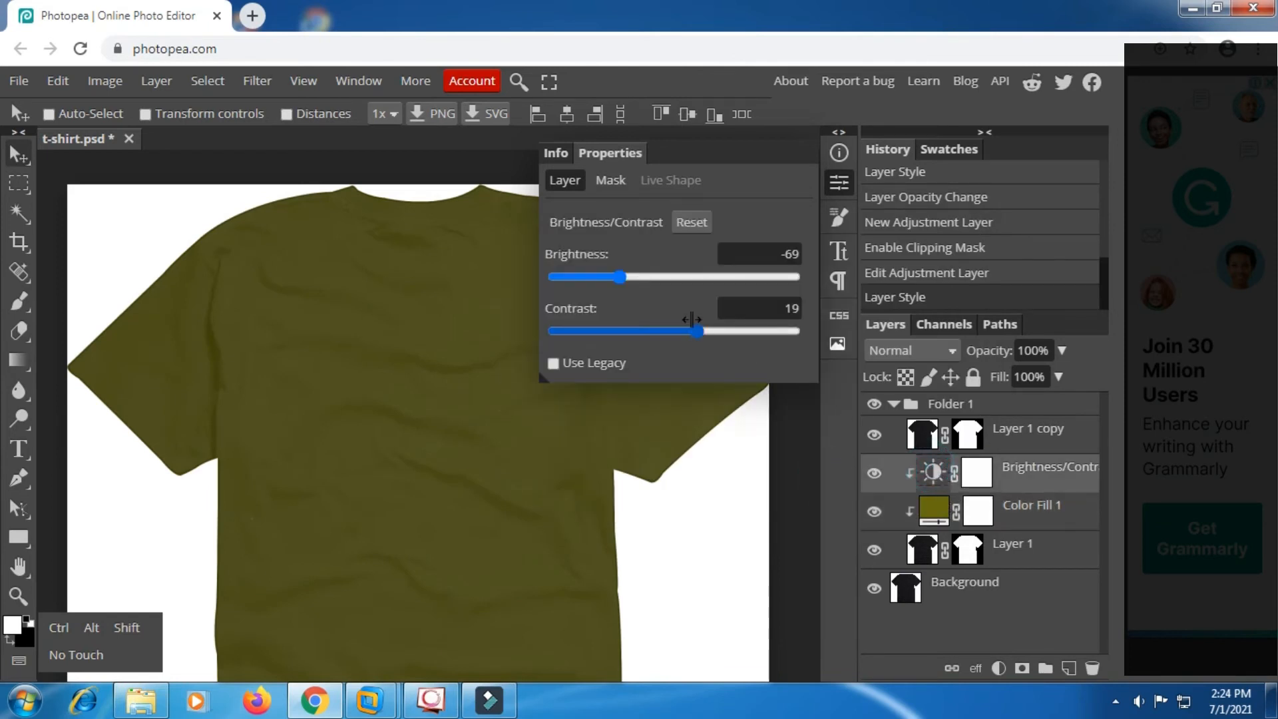
mouse_move(626, 277)
left_mouse_down()
mouse_move(653, 274)
mouse_move(636, 272)
left_mouse_up()
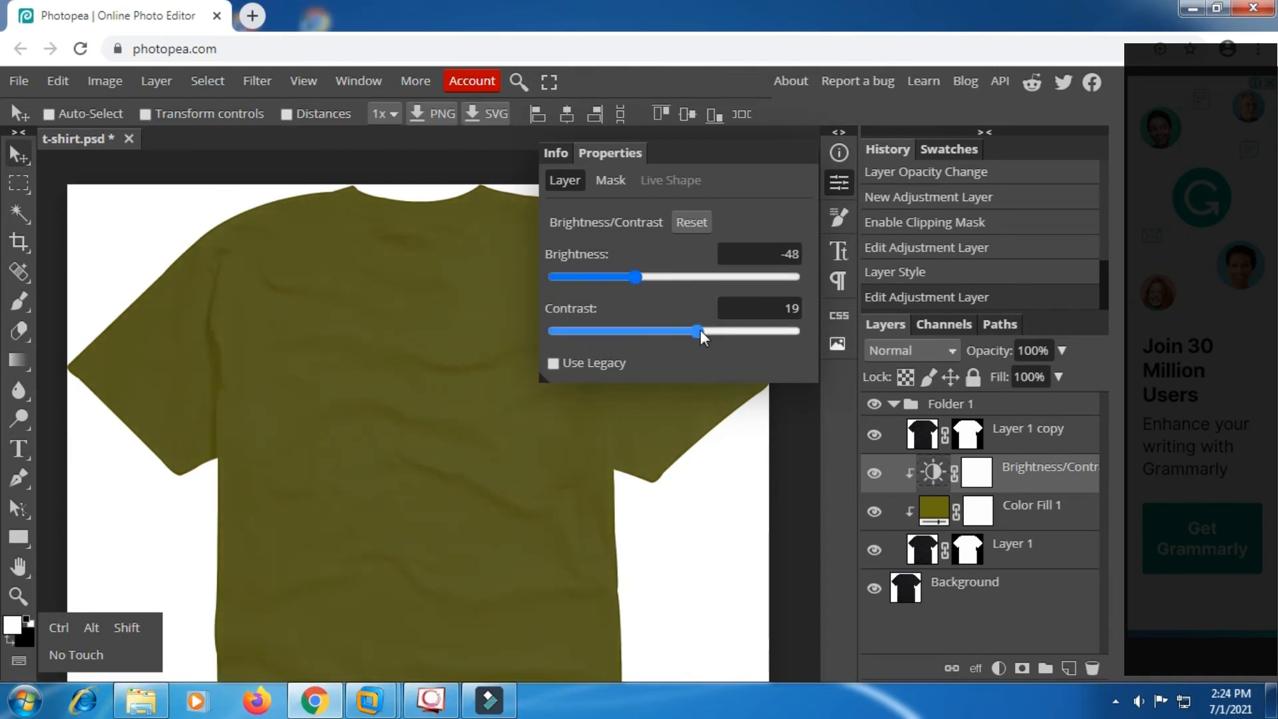
left_click_drag(700, 329, 712, 327)
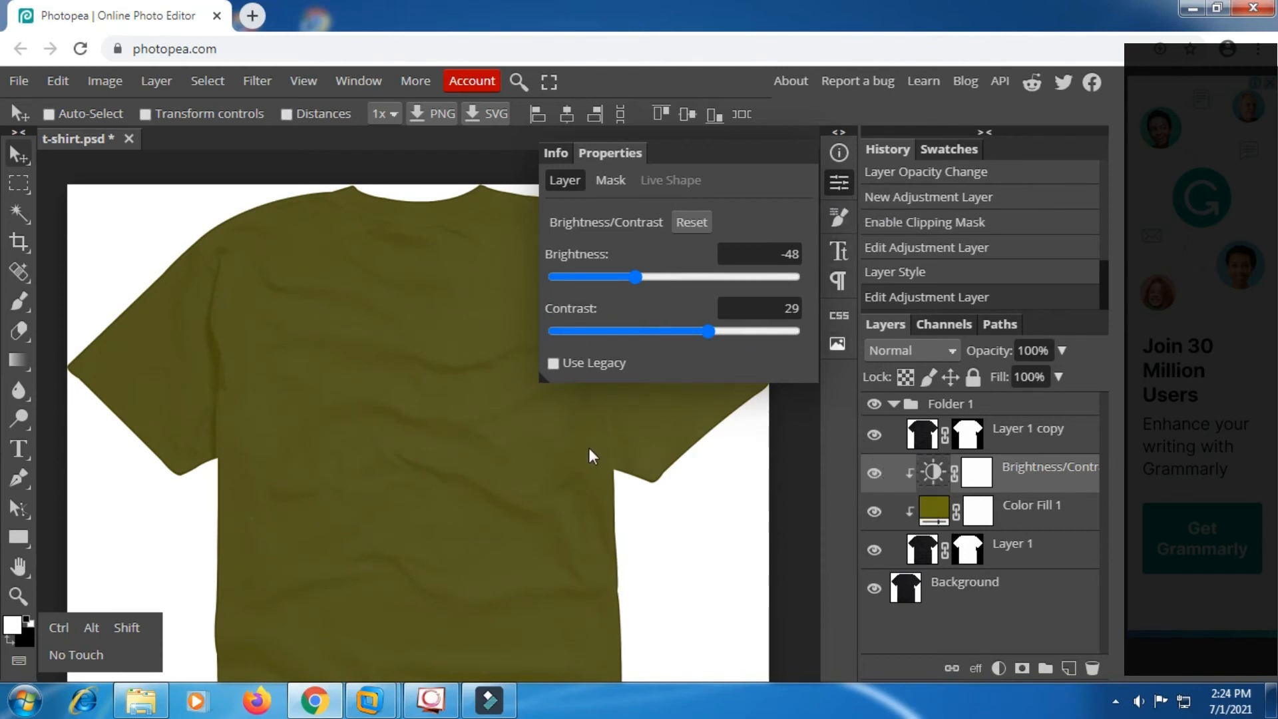
left_click(849, 181)
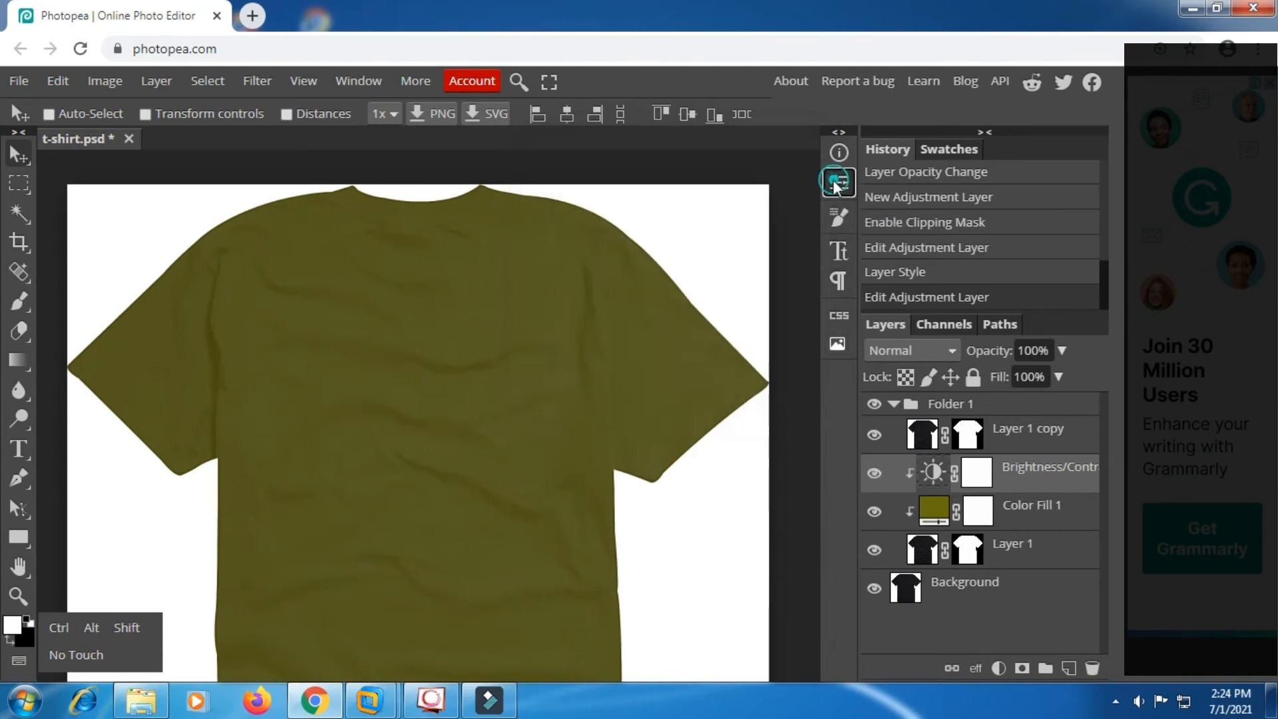
scroll(477, 373, "down", 1)
scroll(470, 382, "down", 2)
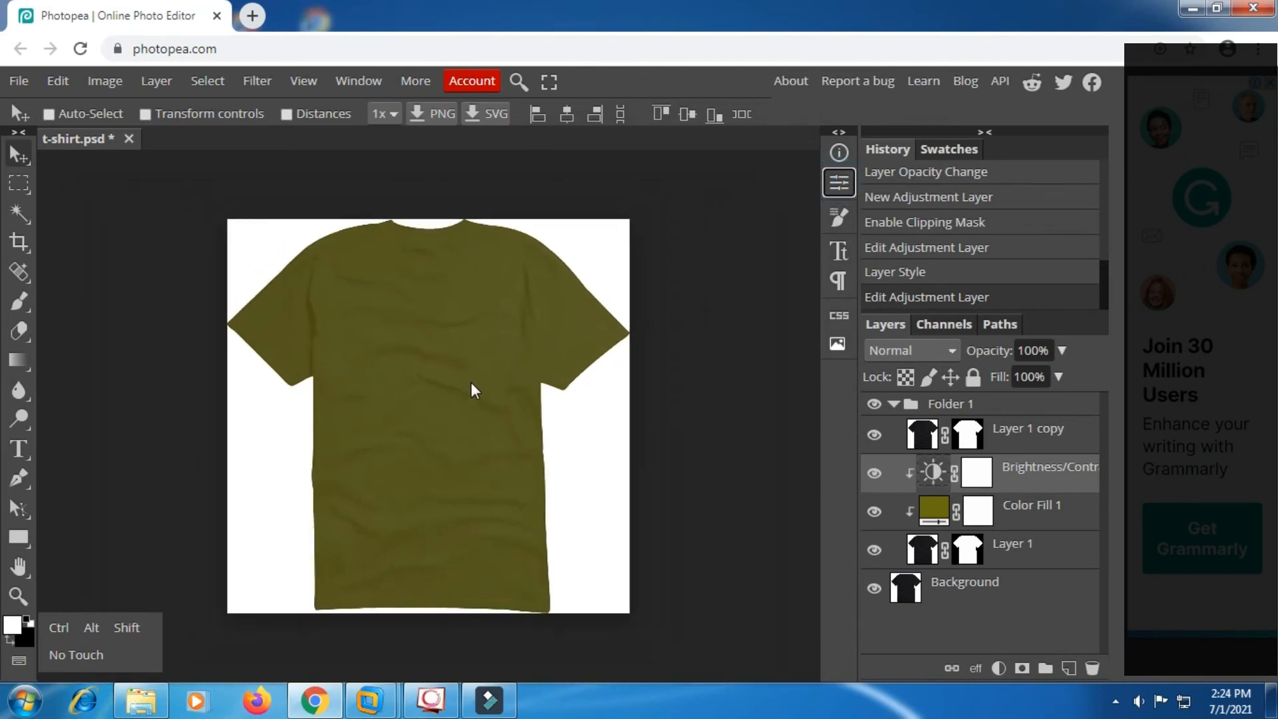
Collapse Folder 1 and toggle its visibility to compare the recolored shirt with the original black one
left_click(873, 404)
left_click(892, 404)
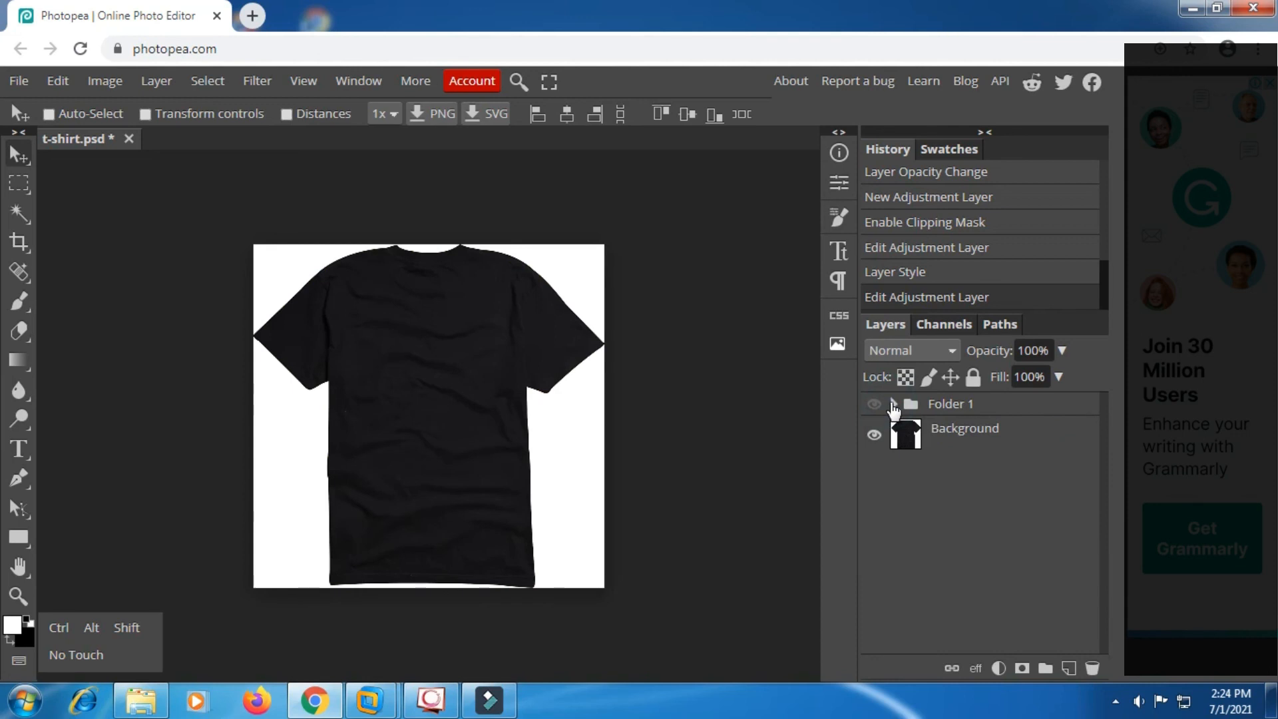
left_click(874, 403)
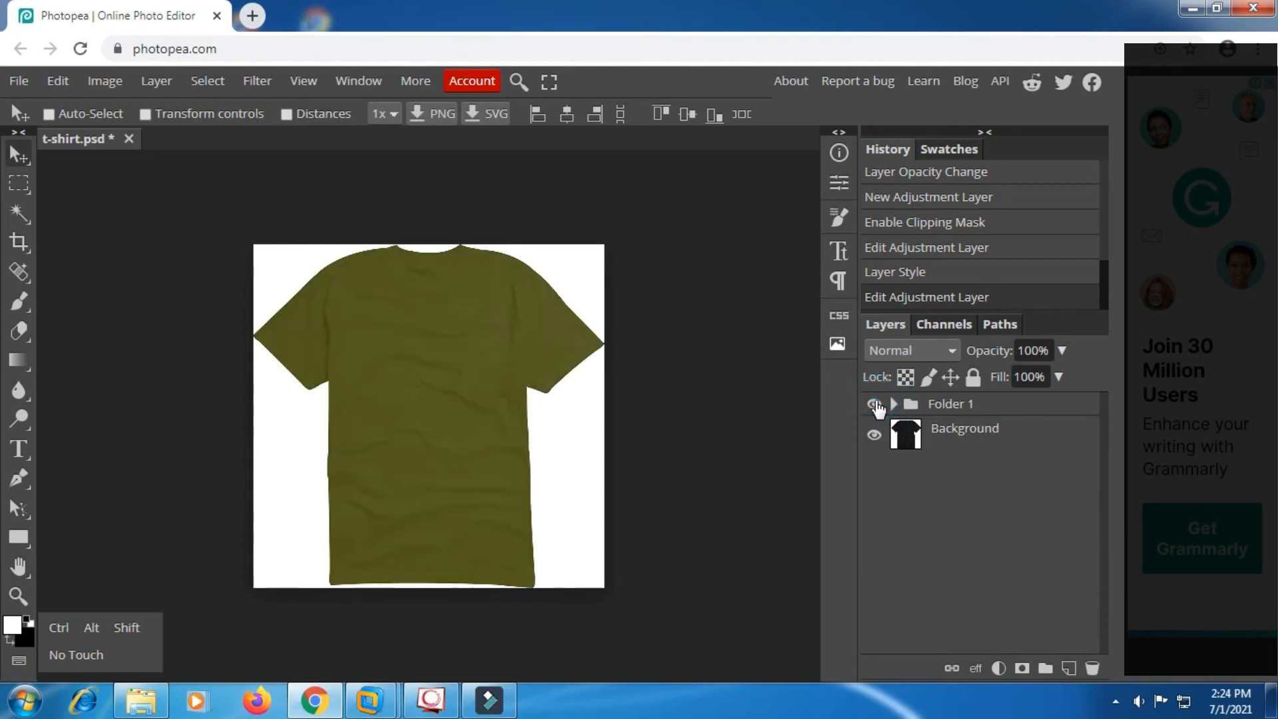
left_click(874, 404)
left_click(874, 404)
Export the olive shirt image as a JPG at 100% quality and save it
left_click(29, 85)
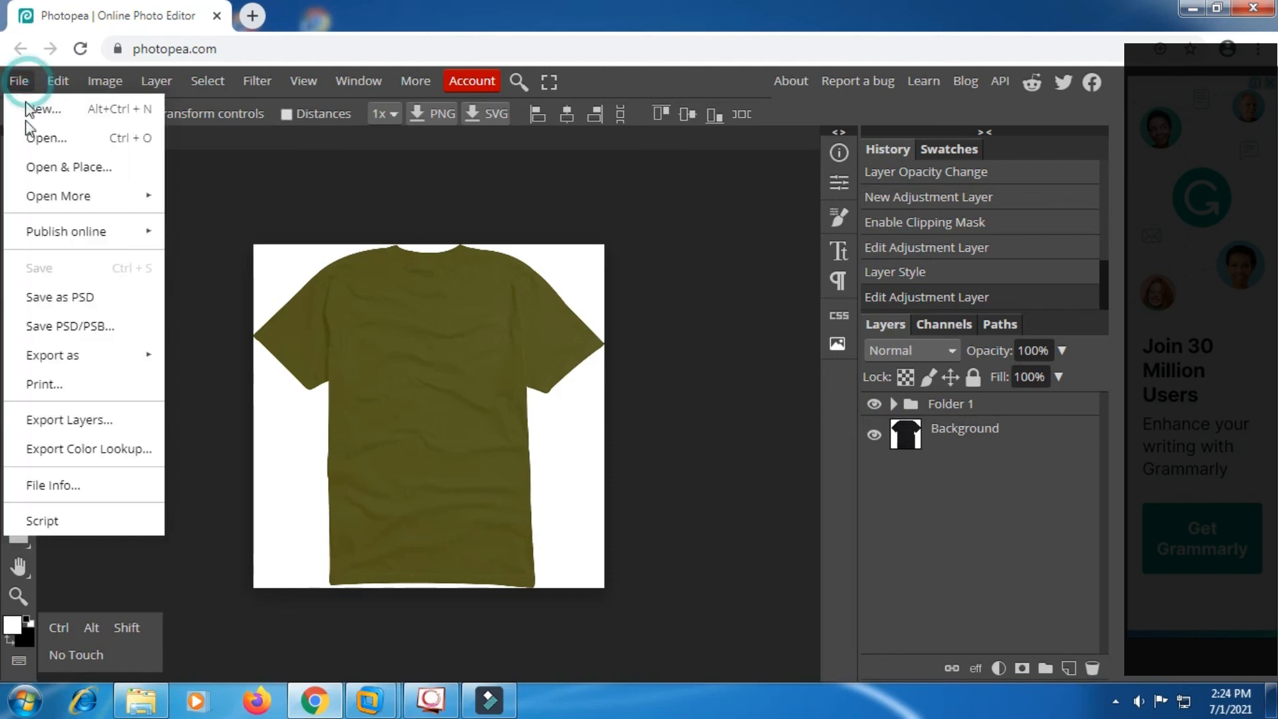
mouse_move(67, 356)
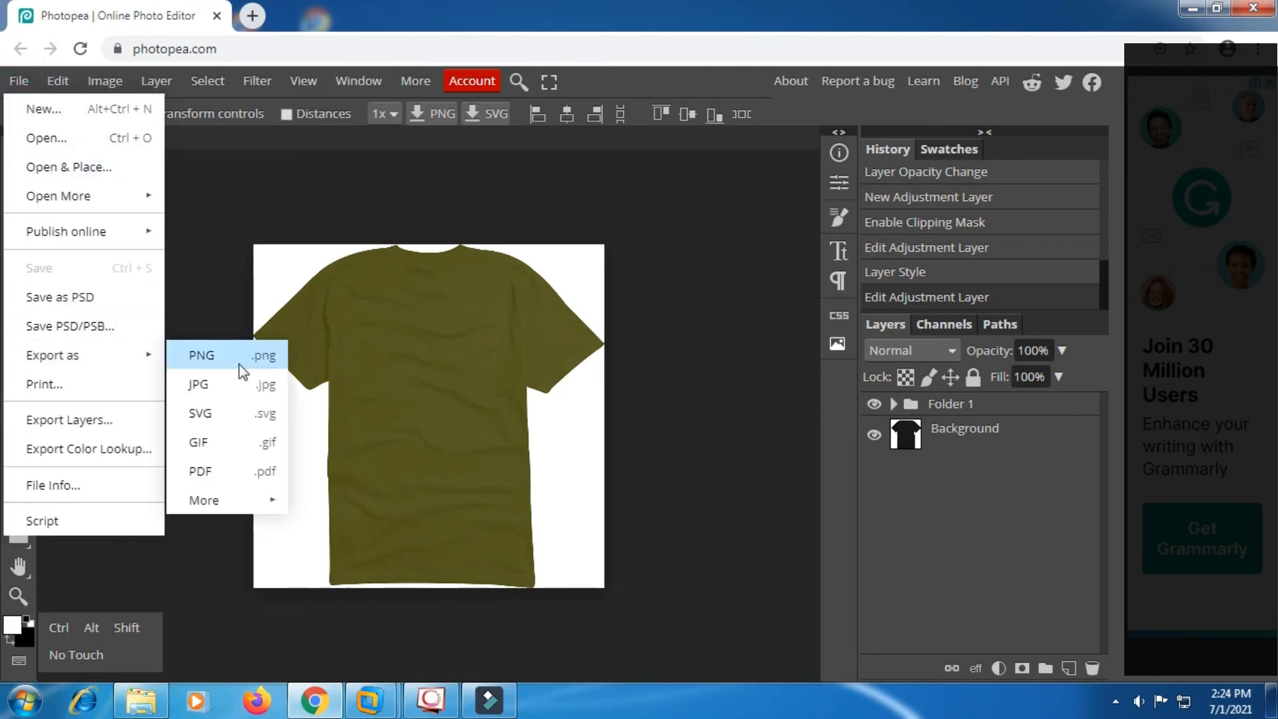
left_click(230, 383)
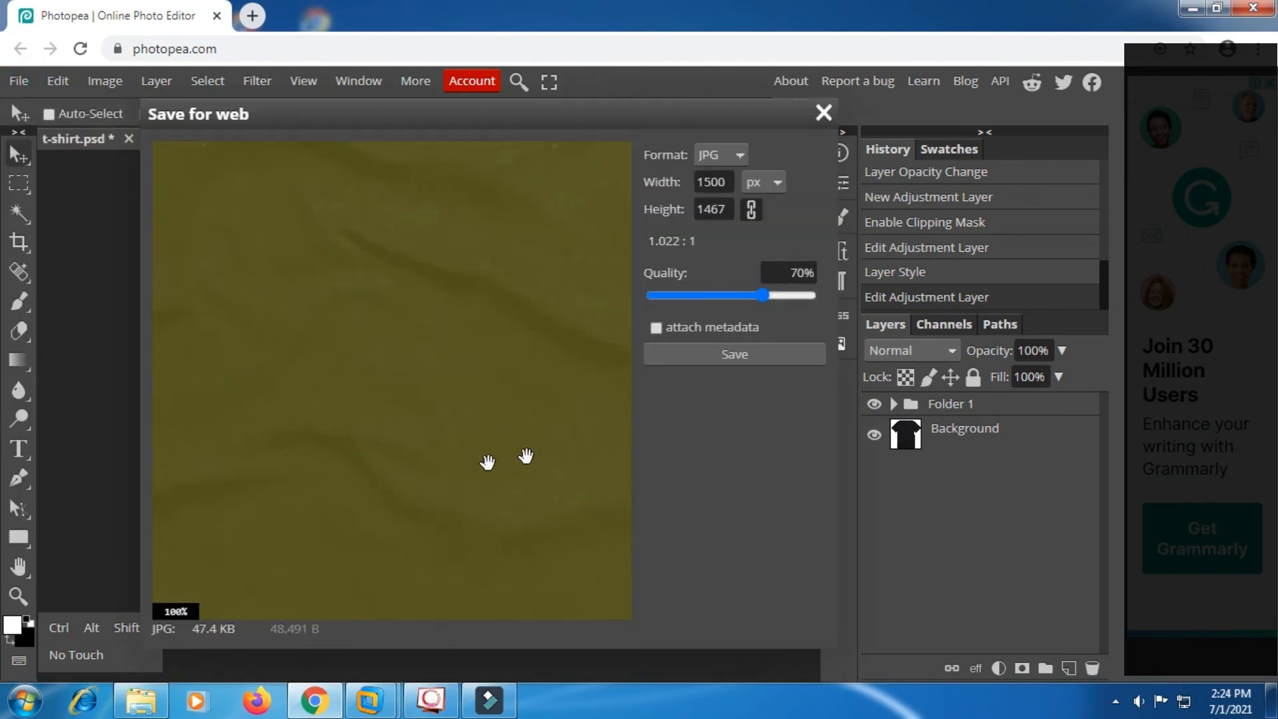
left_click_drag(765, 294, 831, 296)
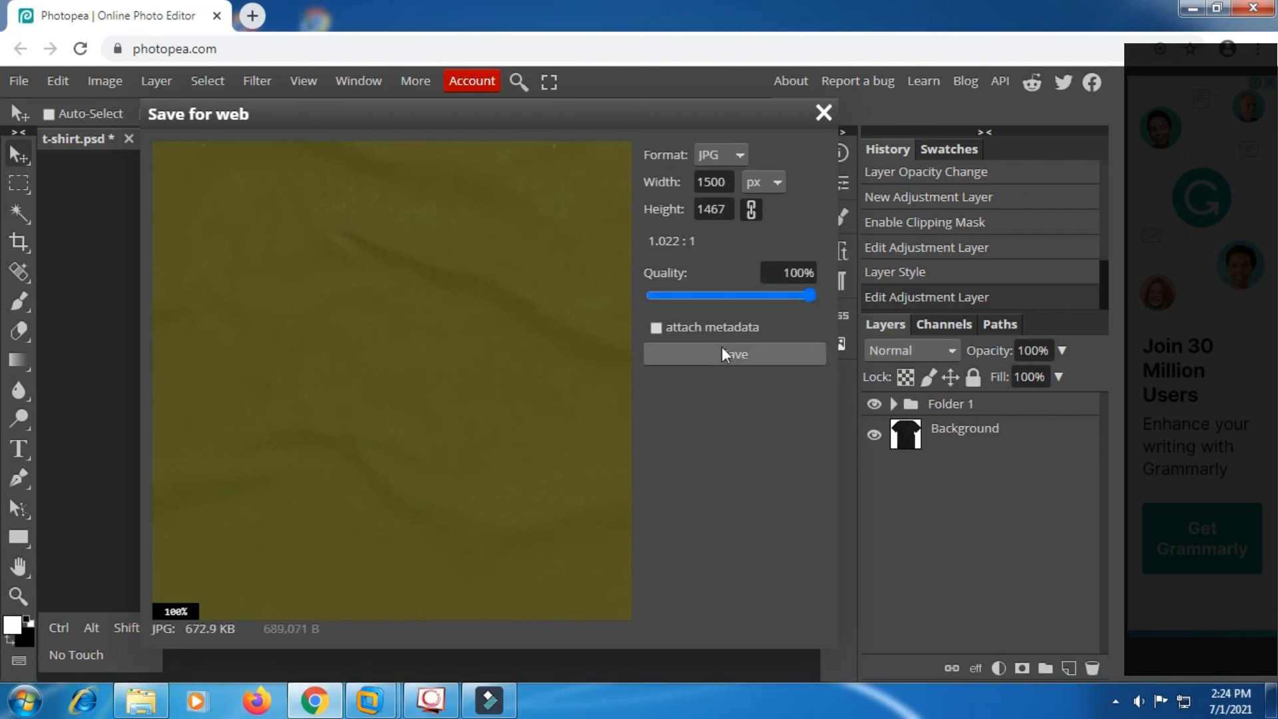
left_click(722, 349)
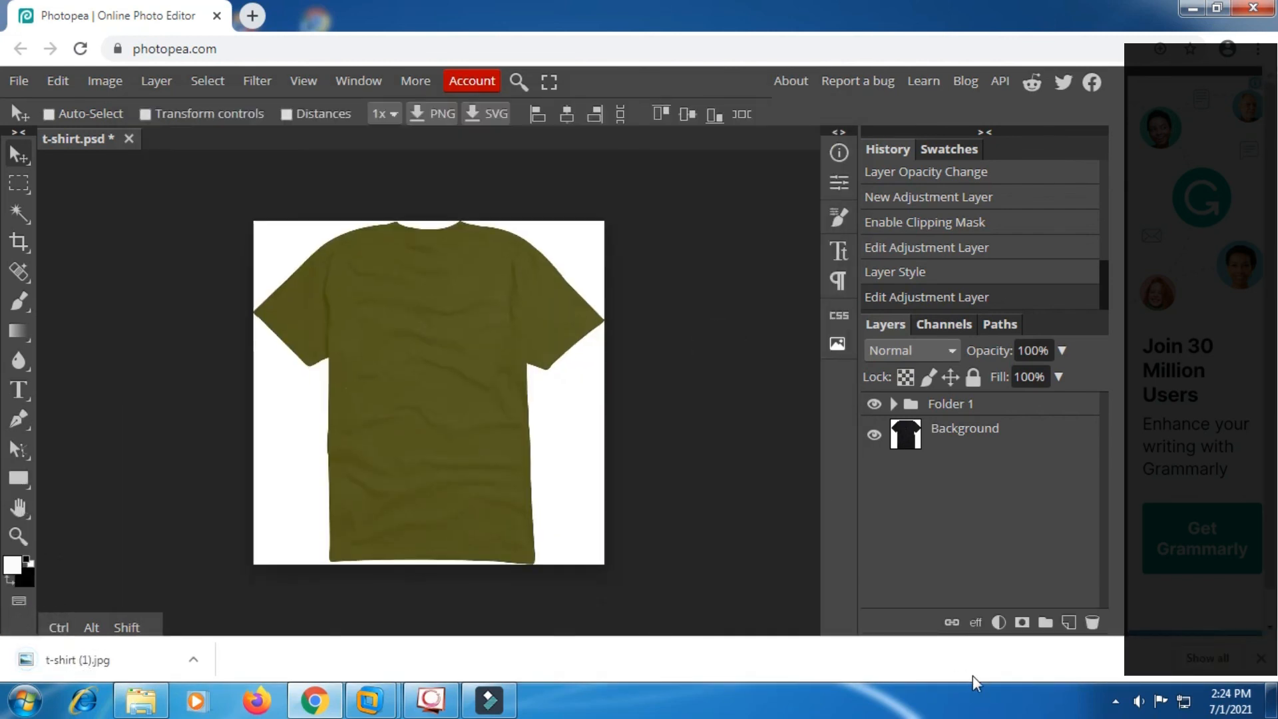
left_click(1115, 700)
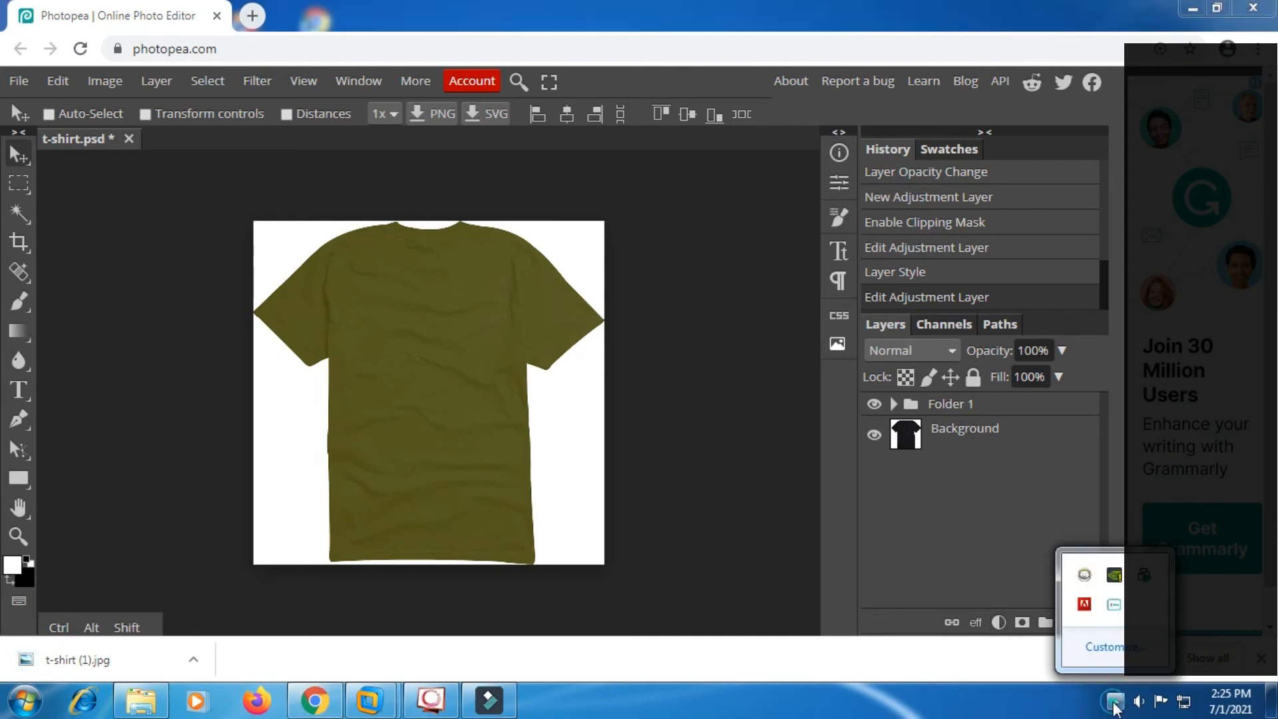
right_click(1113, 605)
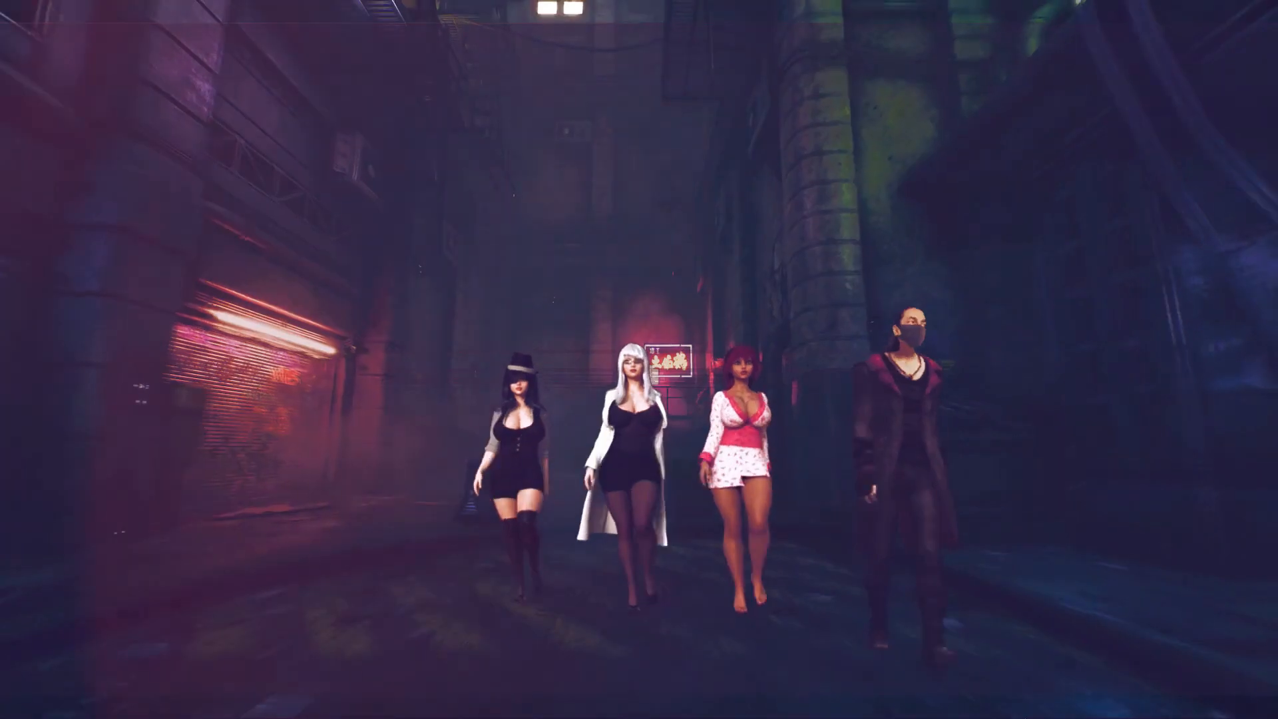